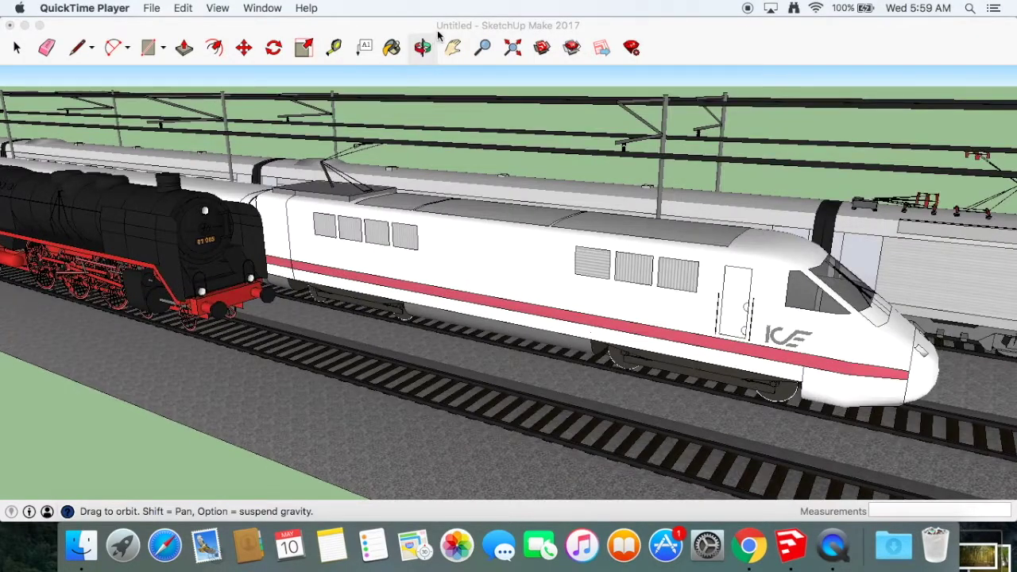
Step: Activate SketchUp and orbit the view to face the black steam locomotive on its track
left_click(438, 35)
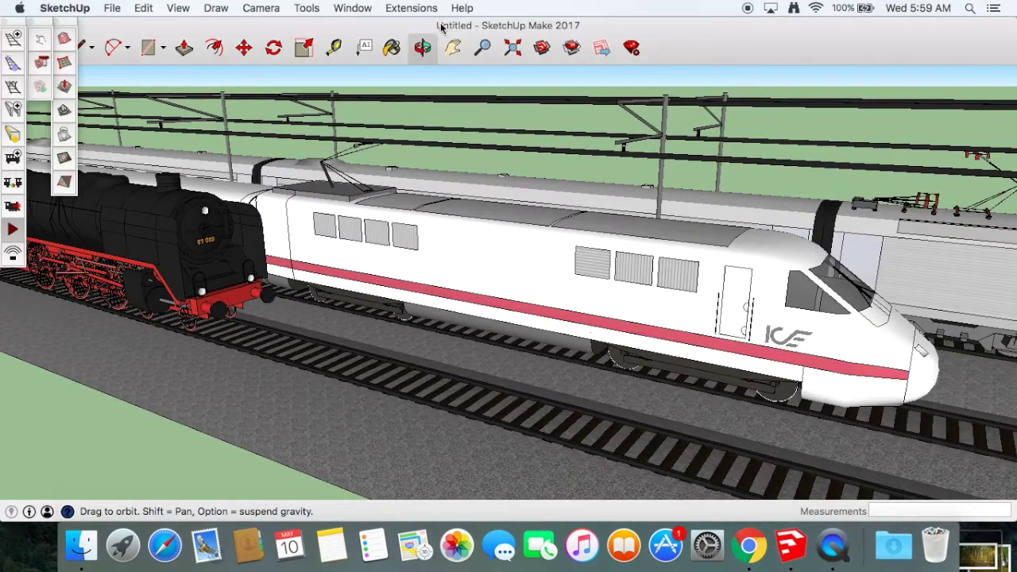
left_click_drag(571, 239, 344, 233)
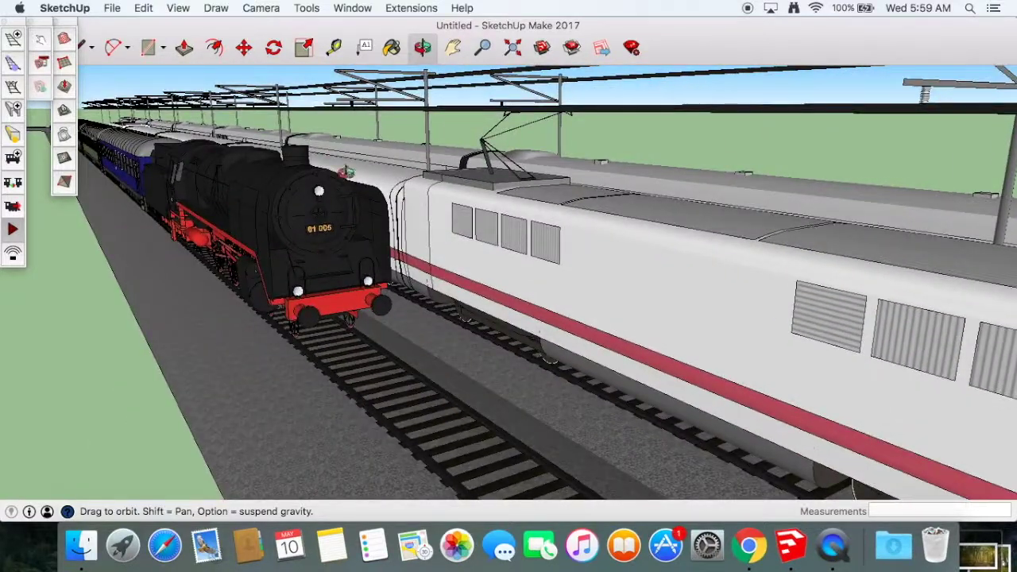
Step: Try Change Texts on the steam locomotive and dismiss the no-texts message
right_click(343, 204)
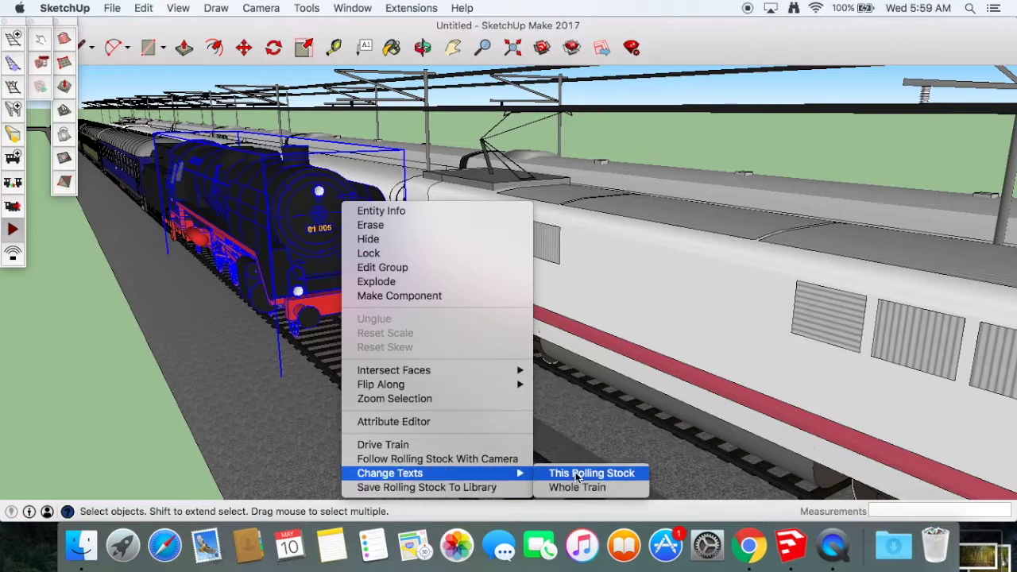
left_click(577, 487)
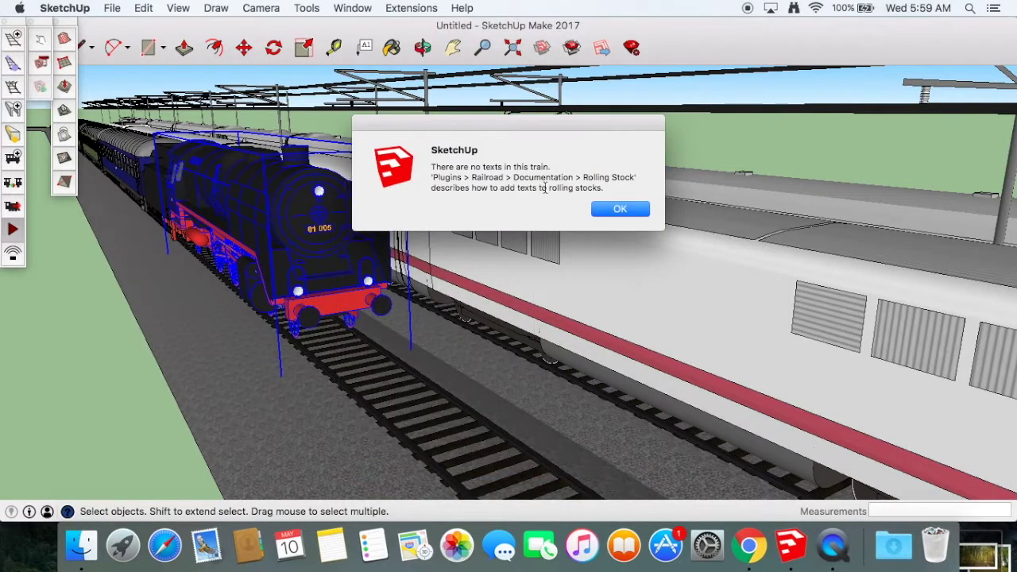
key("Return")
Step: Enter the locomotive group and explode it into its separate sub-groups
double_click(315, 224)
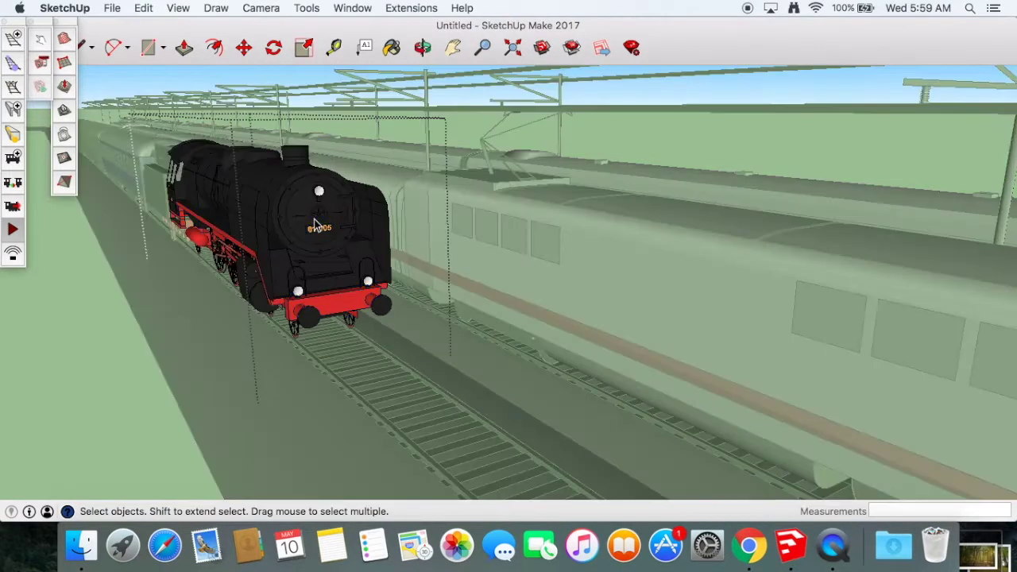
scroll(277, 213, "up", 3)
scroll(295, 218, "up", 2)
scroll(673, 341, "down", 2)
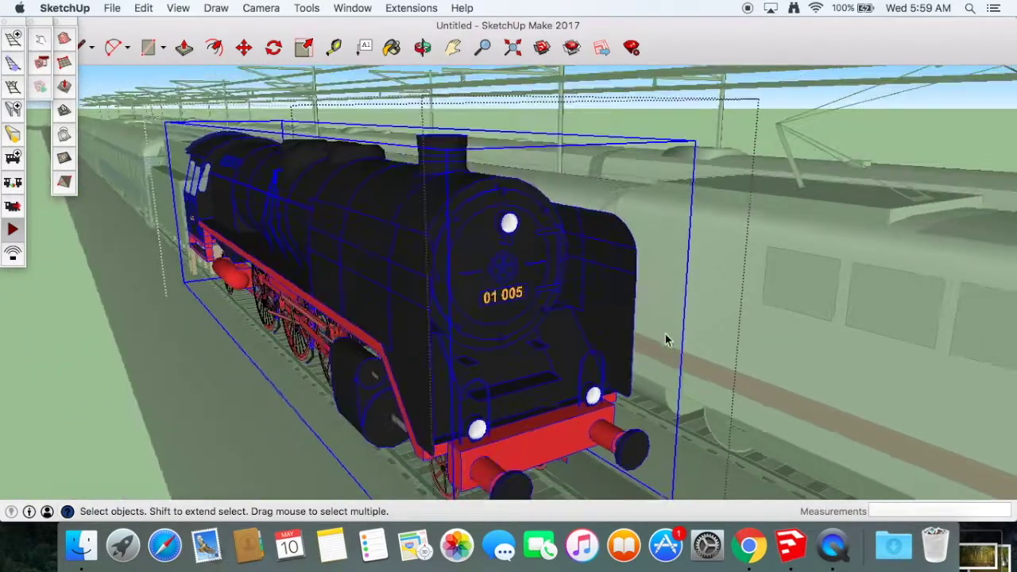
right_click(501, 292)
left_click(554, 363)
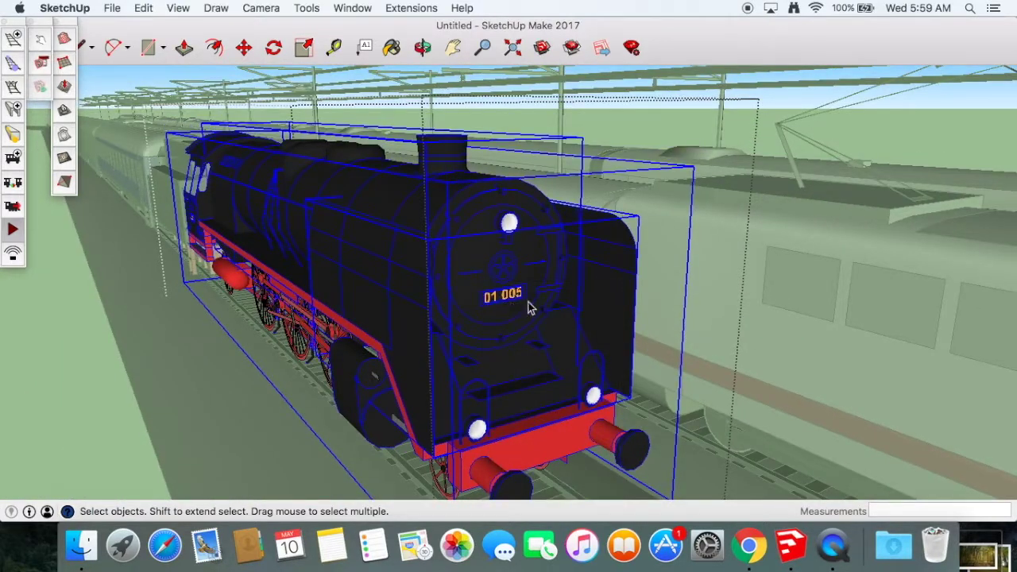
Step: Orbit to an overhead view of the locomotive, then enter and leave its edit mode
scroll(132, 204, "up", 5)
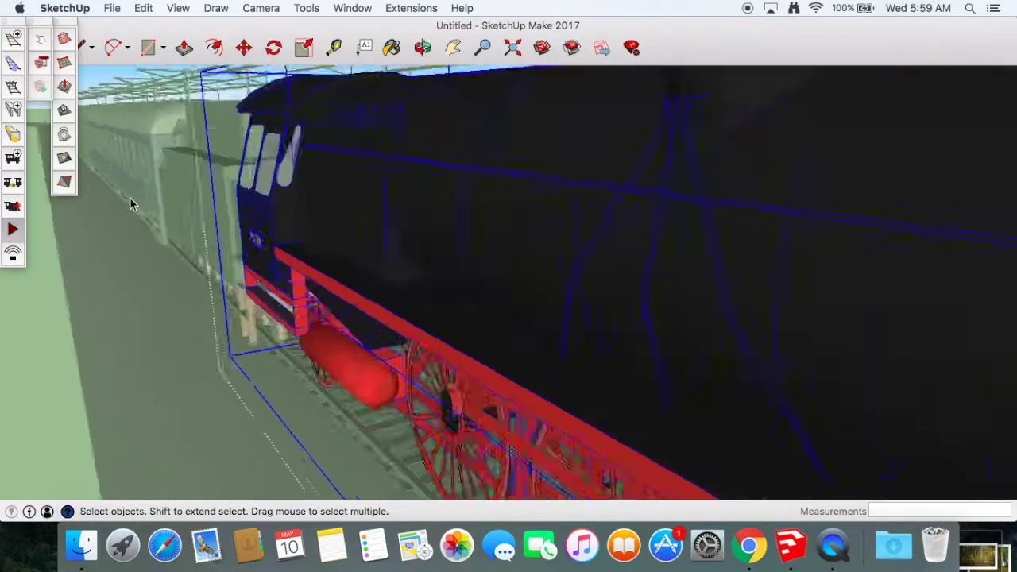
scroll(376, 151, "down", 1)
scroll(378, 151, "down", 2)
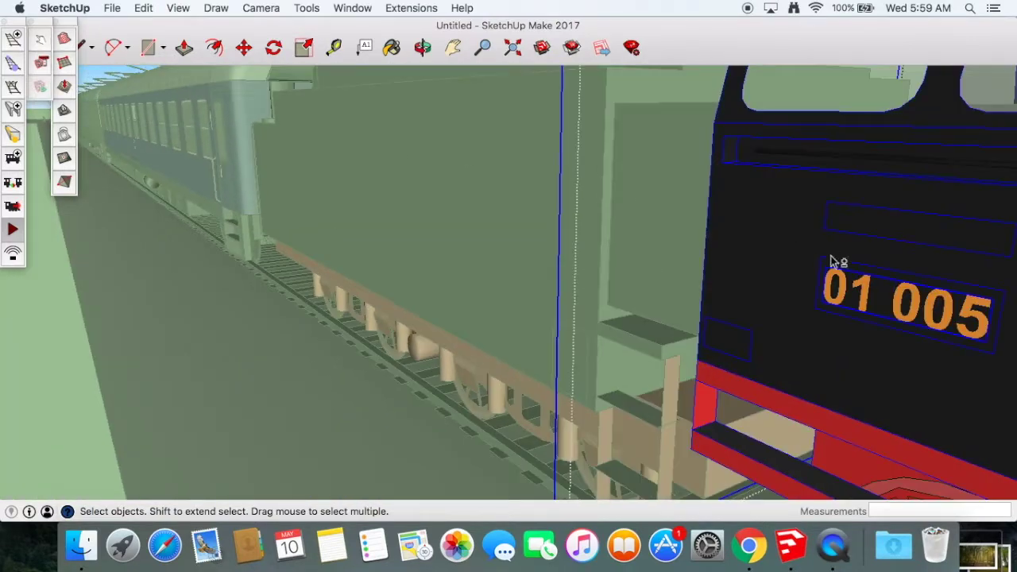
mouse_move(865, 302)
middle_mouse_down()
mouse_move(726, 211)
mouse_move(604, 302)
middle_mouse_up()
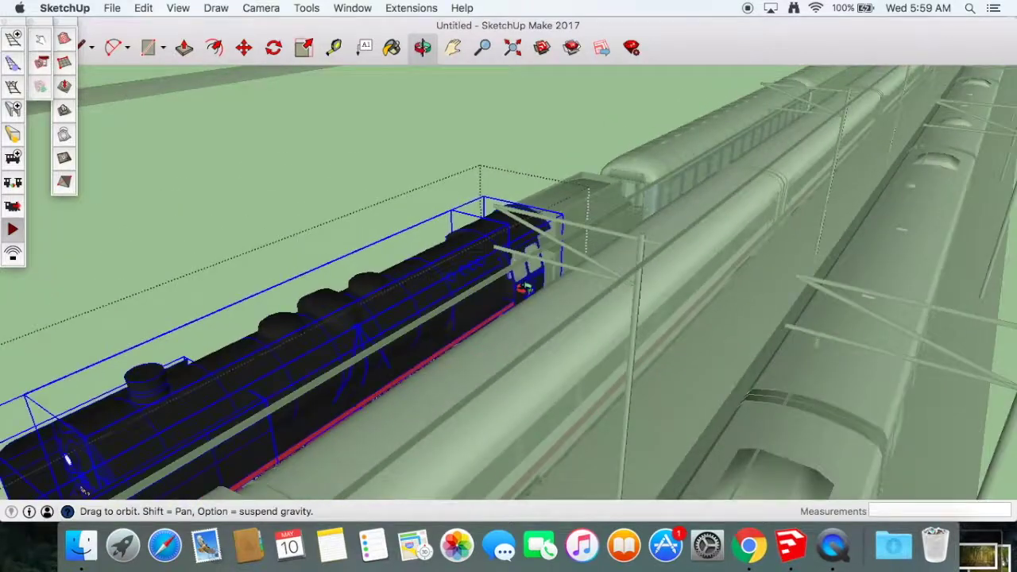
scroll(557, 343, "up", 5)
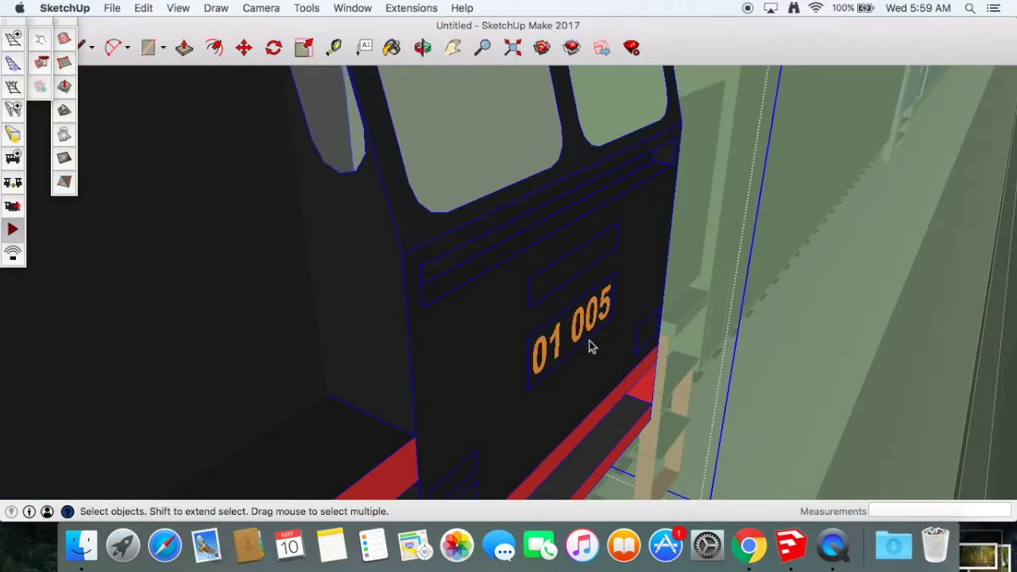
scroll(561, 346, "down", 5)
scroll(802, 199, "down", 3)
scroll(654, 290, "up", 2)
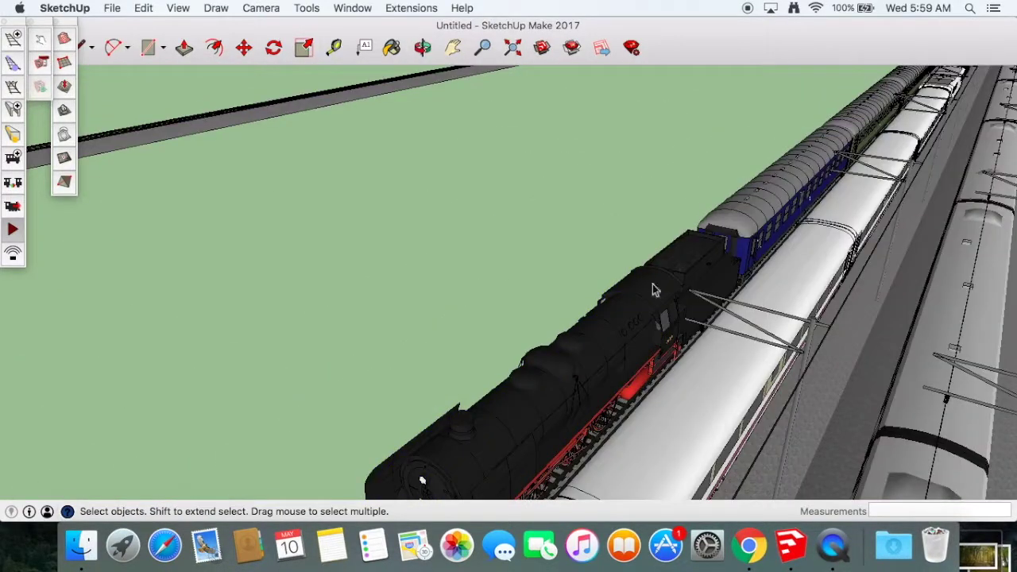
double_click(590, 347)
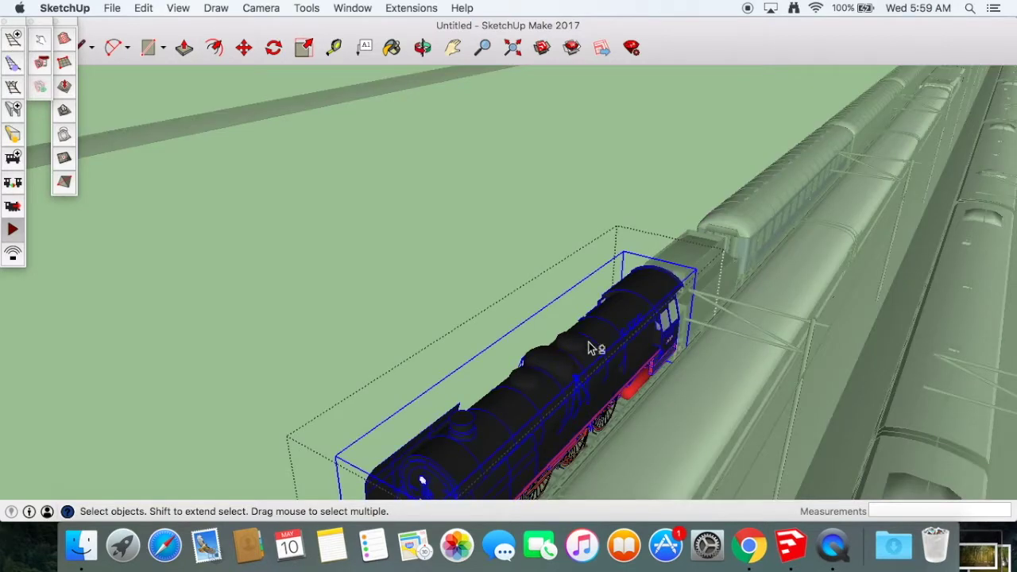
left_click(447, 220)
Step: Open Drive Train for the steam locomotive's train, then close it
left_click(11, 219)
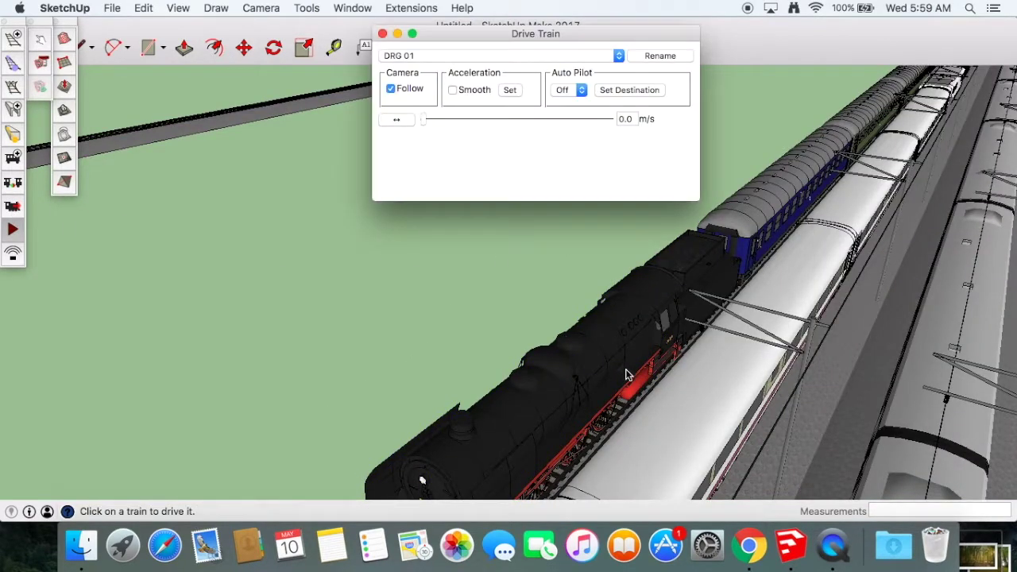
left_click(618, 230)
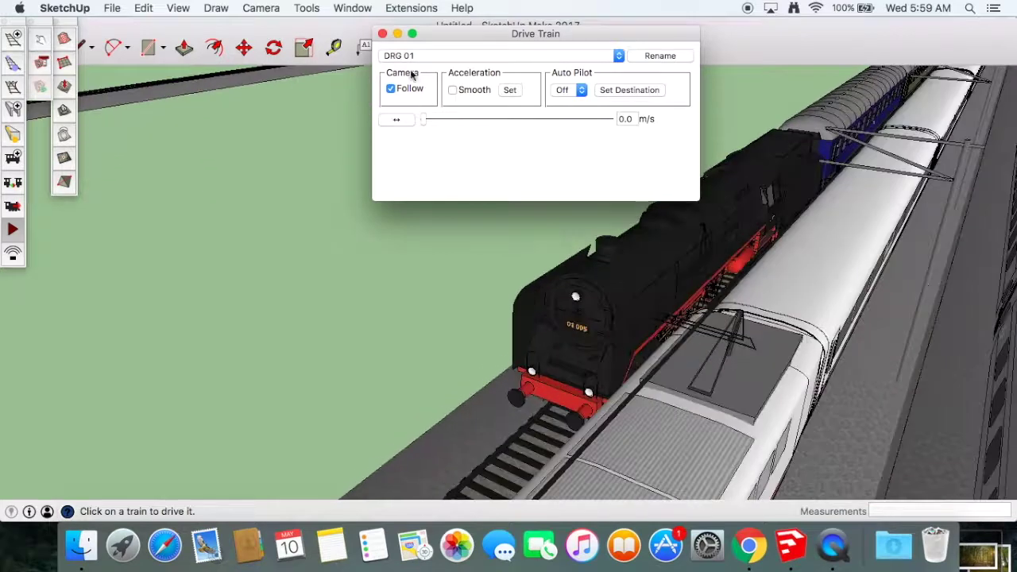
left_click(383, 34)
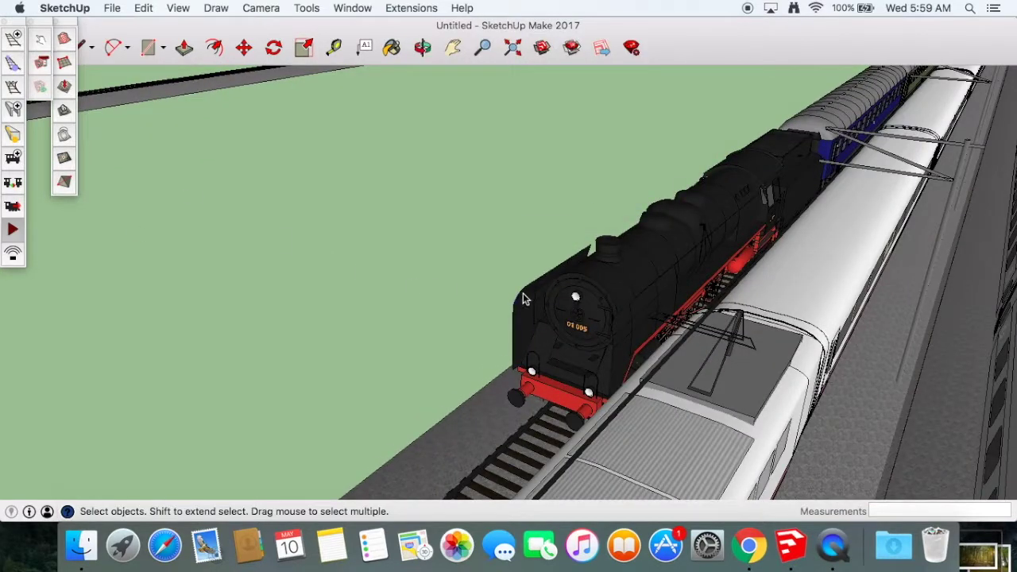
Step: Change the steam locomotive's number text to 01 023 via Change Texts
right_click(523, 299)
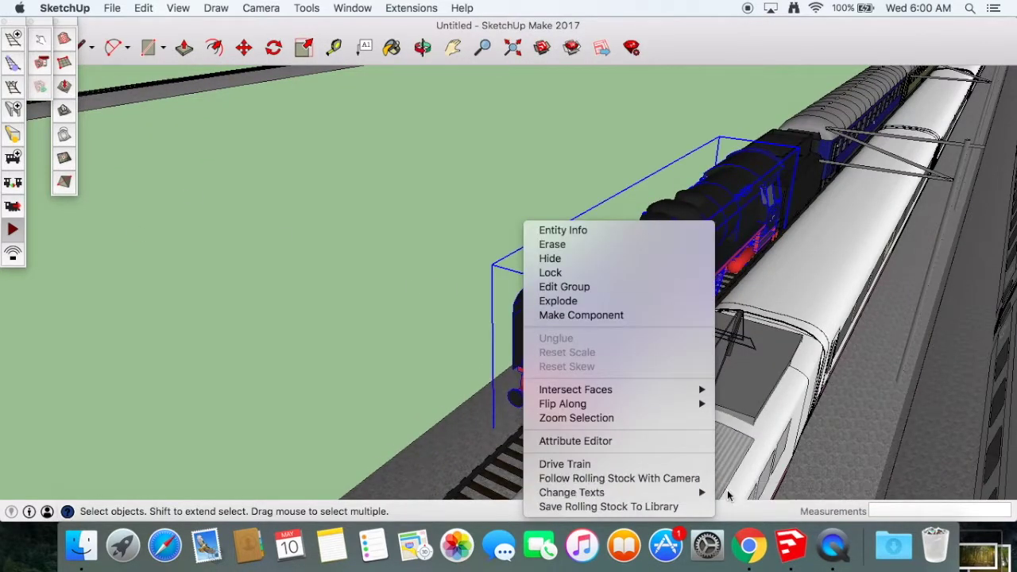
left_click(732, 498)
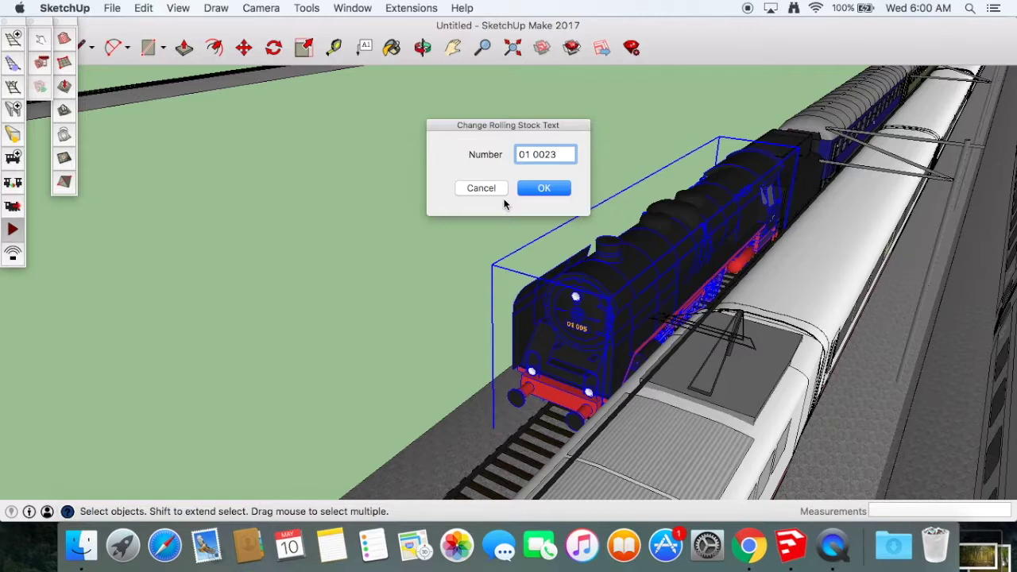
left_click(541, 191)
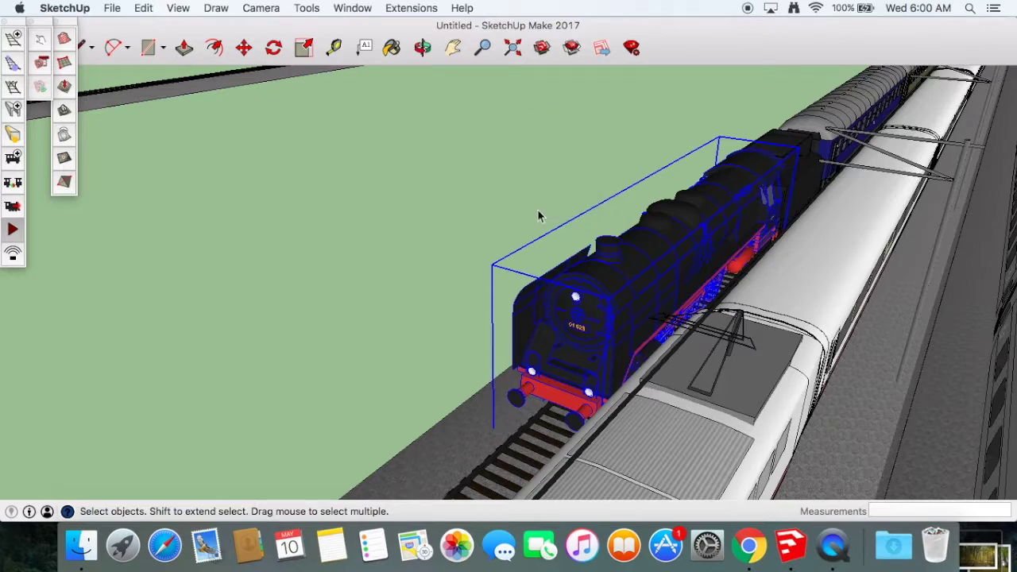
Step: Orbit to a three-quarter view of the locomotive and open the Drive Train controls
scroll(586, 304, "up", 3)
scroll(589, 334, "up", 3)
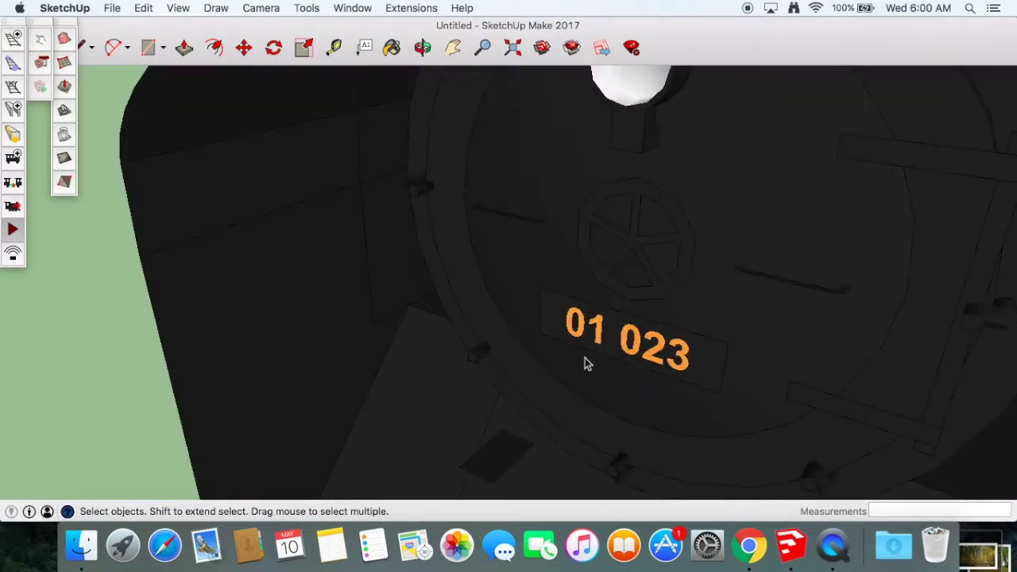
scroll(494, 334, "down", 5)
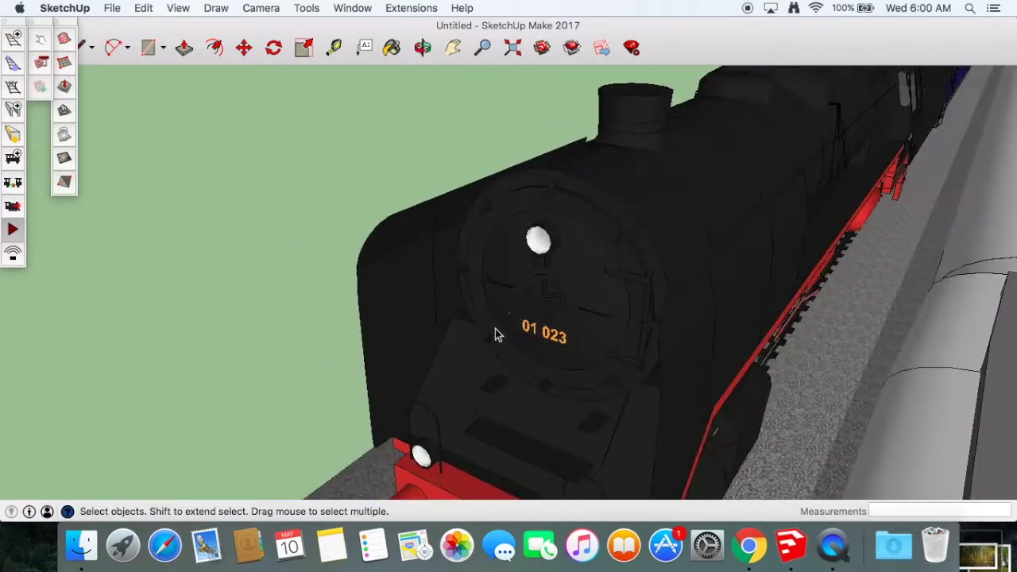
mouse_move(495, 328)
left_mouse_down()
mouse_move(641, 332)
mouse_move(480, 296)
mouse_move(531, 238)
left_mouse_up()
left_click(10, 207)
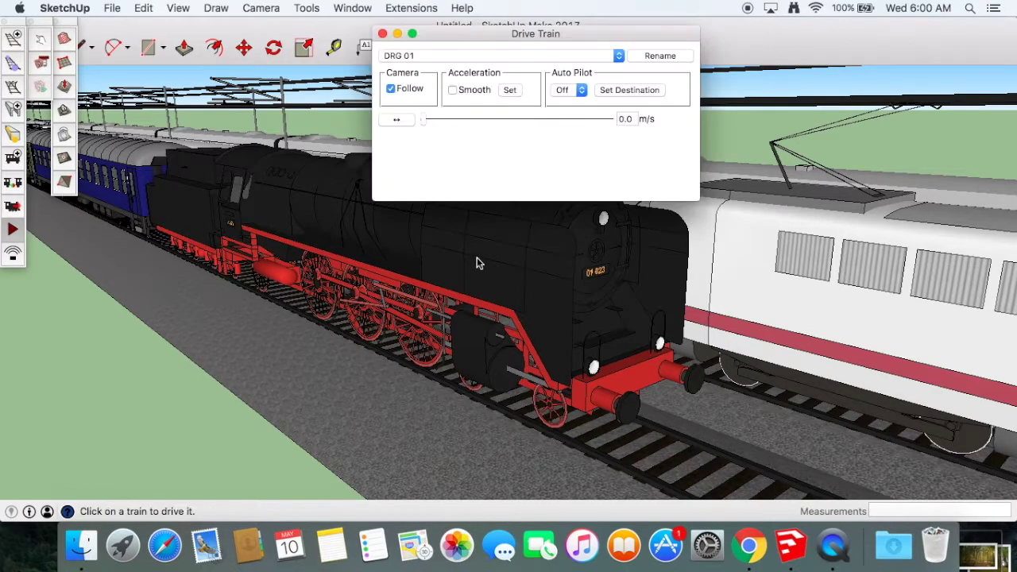
Step: Drive DRG 01 at about 2.37 m/s, adjust its speed, and move the panel bottom-left
left_click_drag(423, 119, 431, 120)
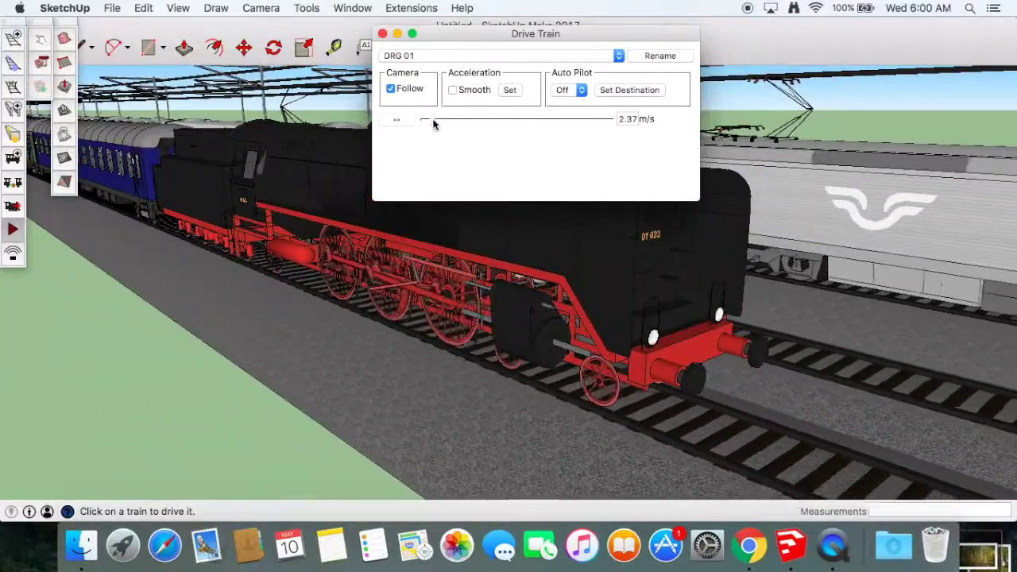
left_click_drag(433, 121, 460, 135)
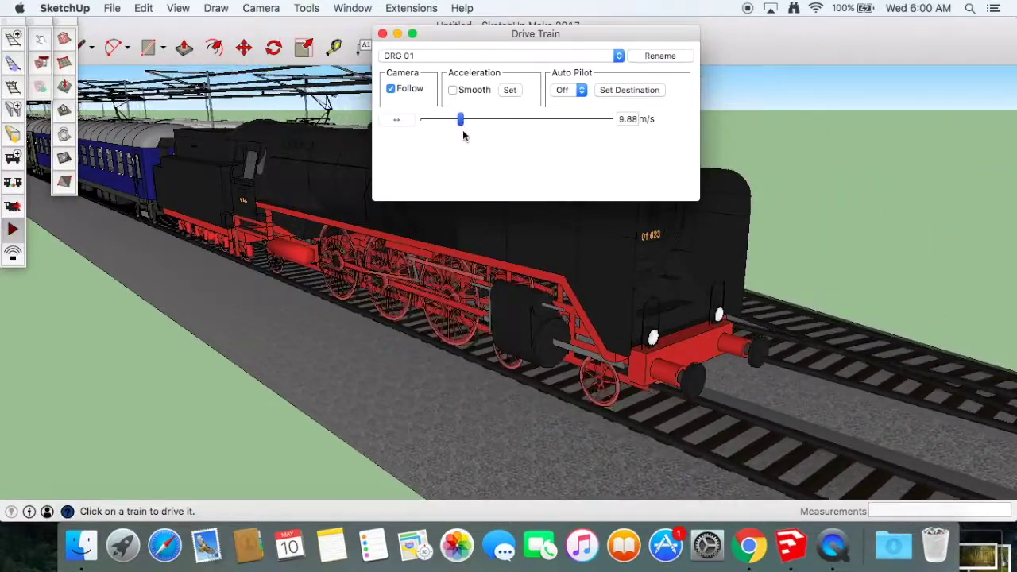
left_click_drag(460, 135, 423, 132)
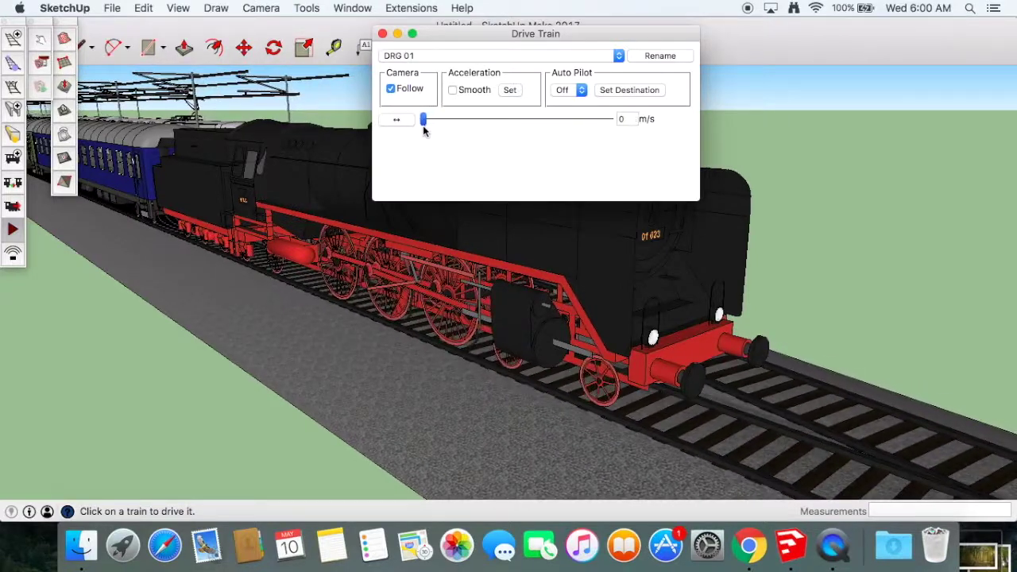
mouse_move(460, 34)
left_mouse_down()
mouse_move(290, 236)
mouse_move(128, 329)
mouse_move(86, 317)
mouse_move(91, 327)
left_mouse_up()
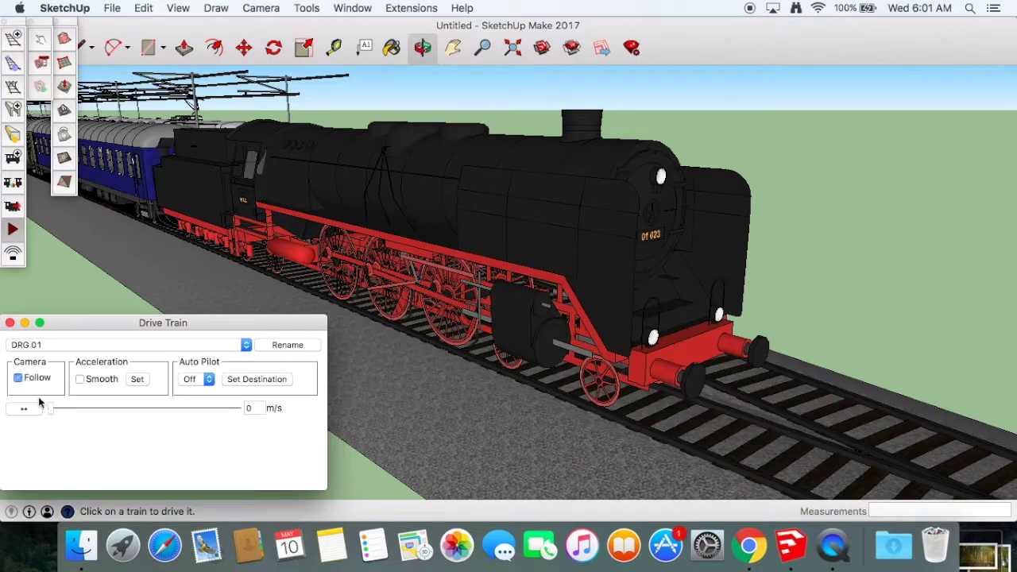
Step: Run DRG 01 at 8.7 m/s and watch the passing coaches from eye level
left_click_drag(49, 409, 79, 408)
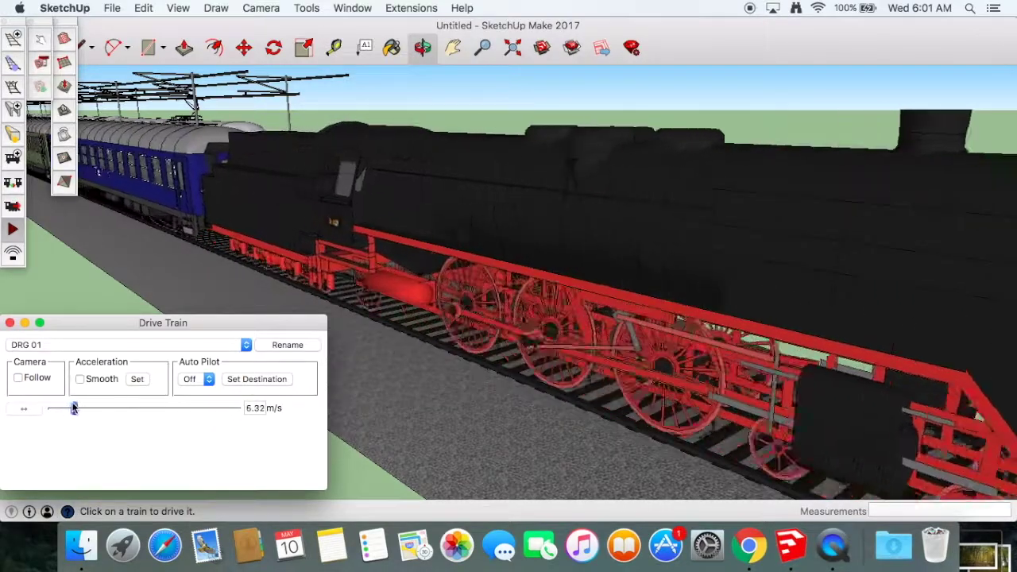
left_click_drag(79, 408, 82, 409)
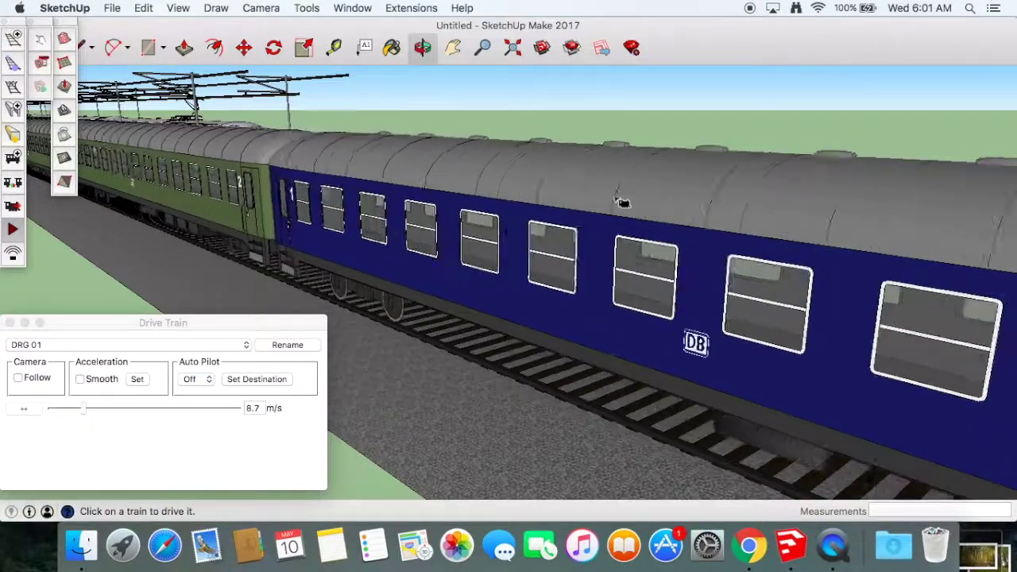
left_click(614, 196)
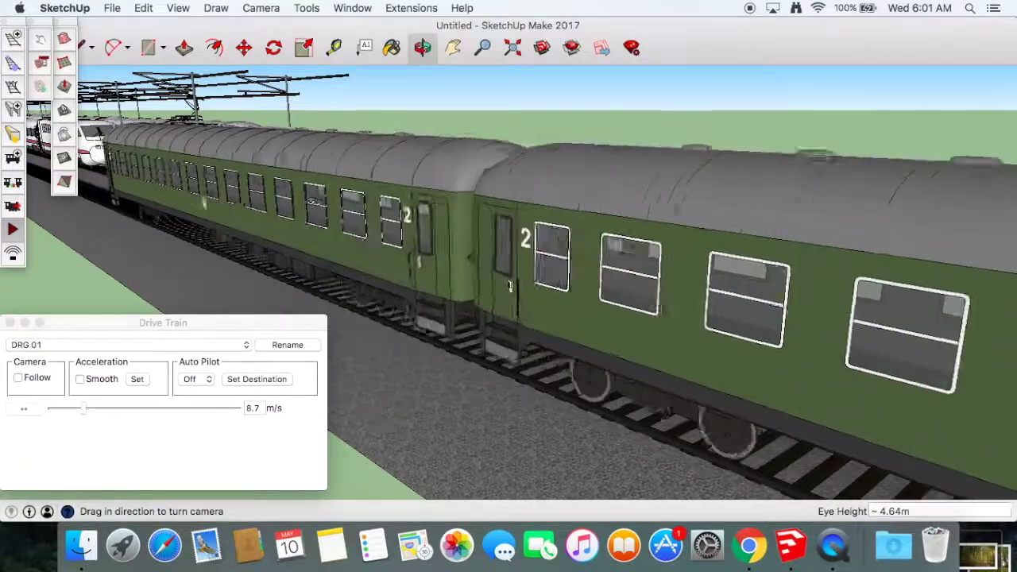
mouse_move(747, 349)
left_mouse_down()
mouse_move(334, 191)
mouse_move(664, 213)
left_mouse_up()
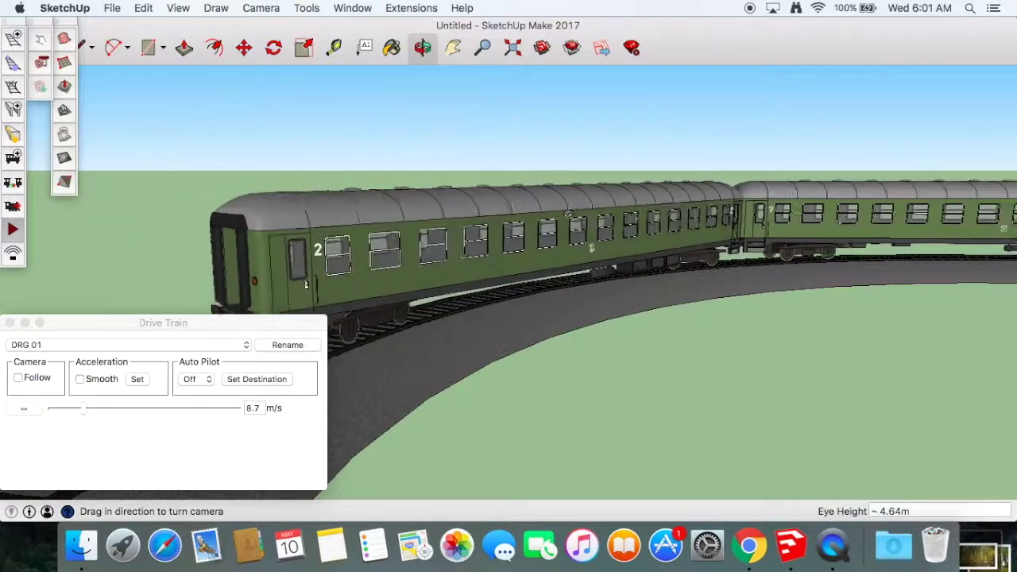
left_click_drag(664, 213, 680, 191)
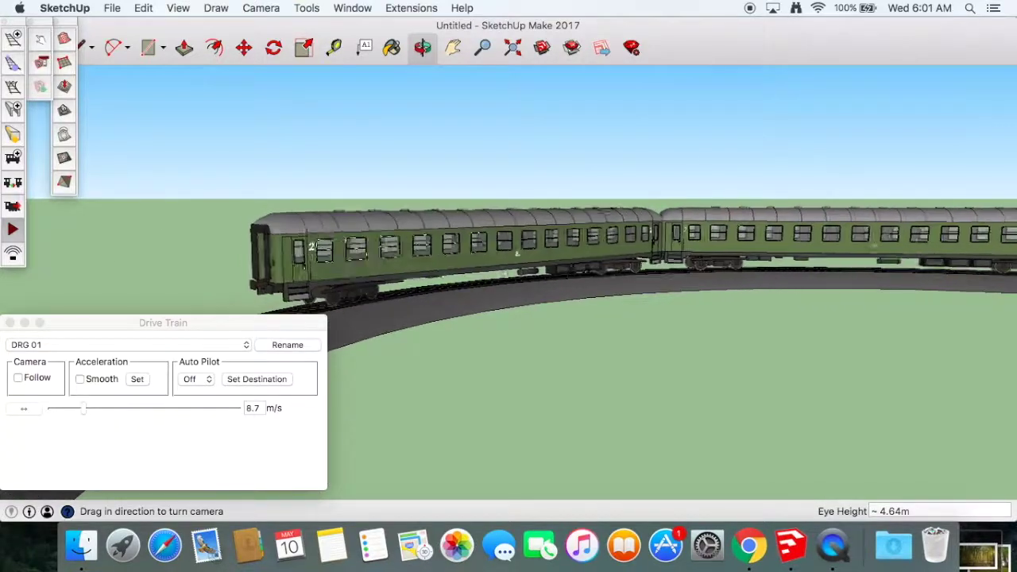
left_click_drag(598, 216, 716, 238)
type("1.05m")
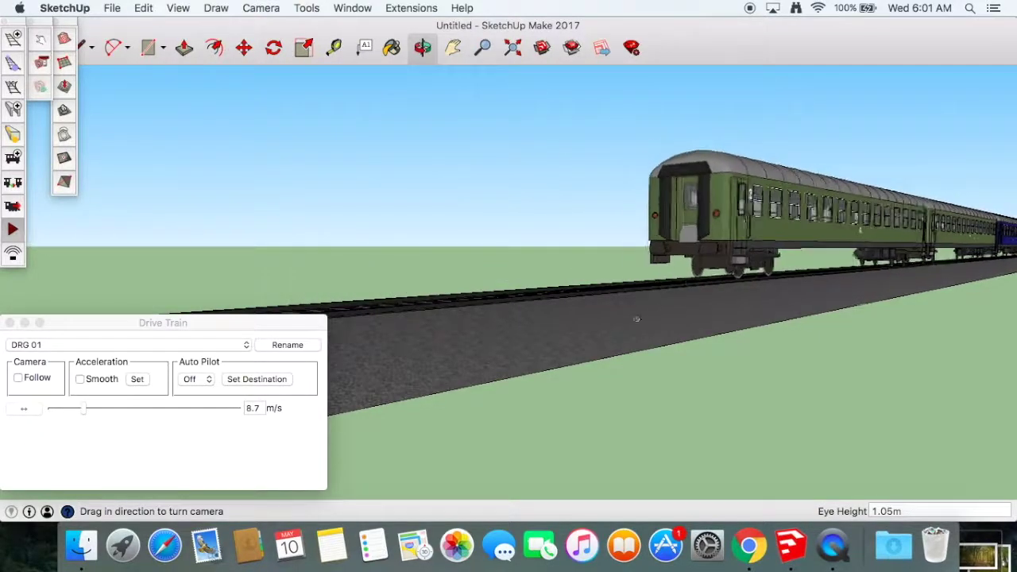
Step: Close Drive Train, orbit to a low view beside the ICE nose, and reopen Drive Train
left_click(11, 324)
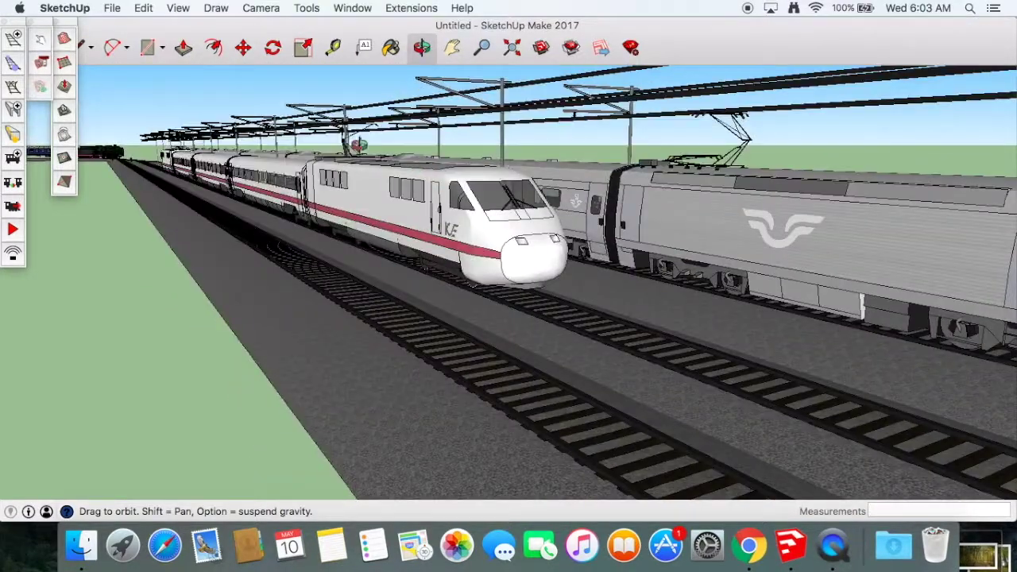
left_click_drag(373, 131, 411, 162)
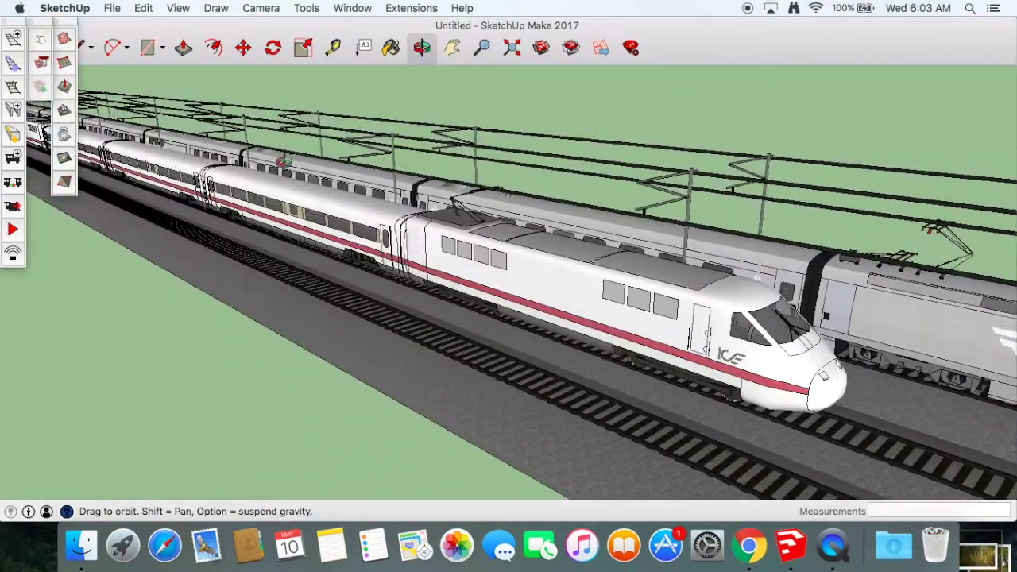
left_click_drag(302, 206, 714, 200)
mouse_move(832, 203)
left_mouse_down()
mouse_move(429, 260)
mouse_move(513, 180)
left_mouse_up()
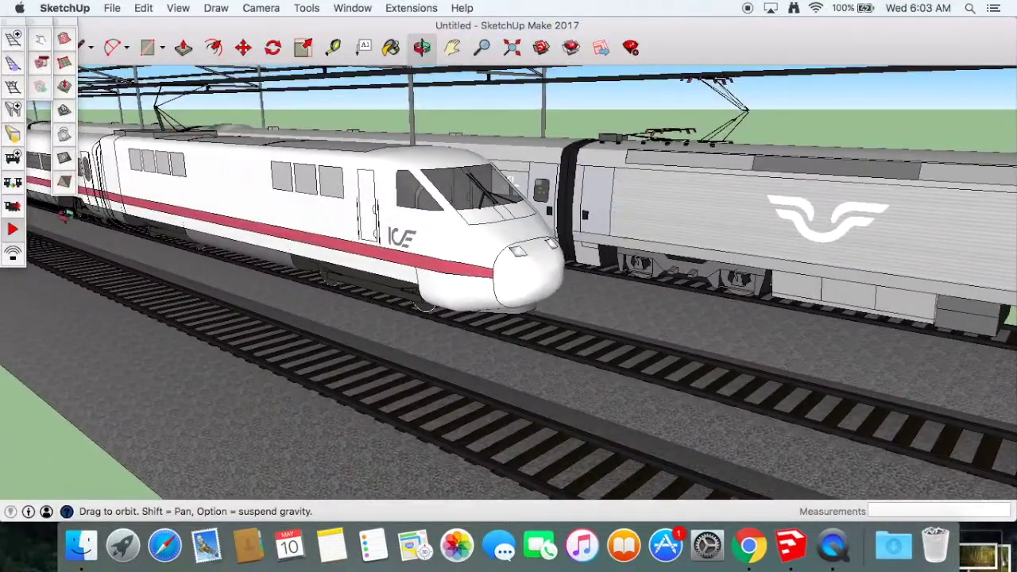
left_click(14, 206)
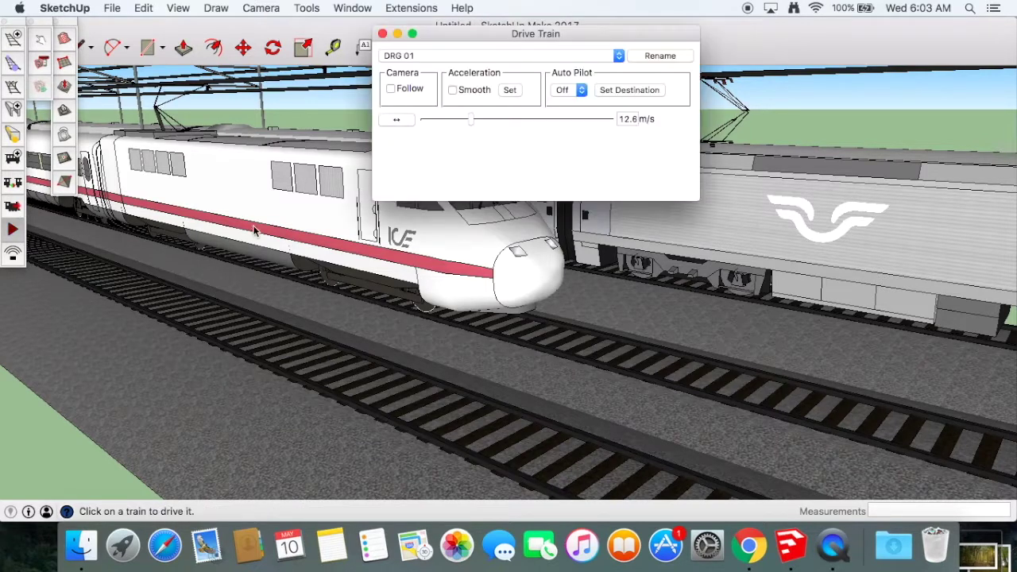
Step: Drive the DB 410 ICE slowly, stop it, and orbit round to face its nose
left_click_drag(458, 33, 620, 31)
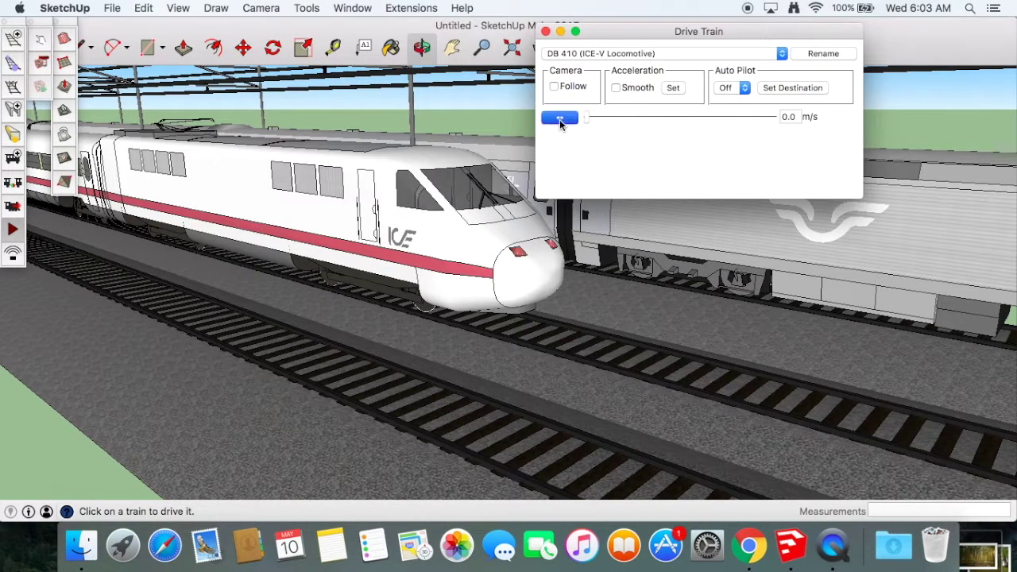
left_click_drag(586, 118, 589, 121)
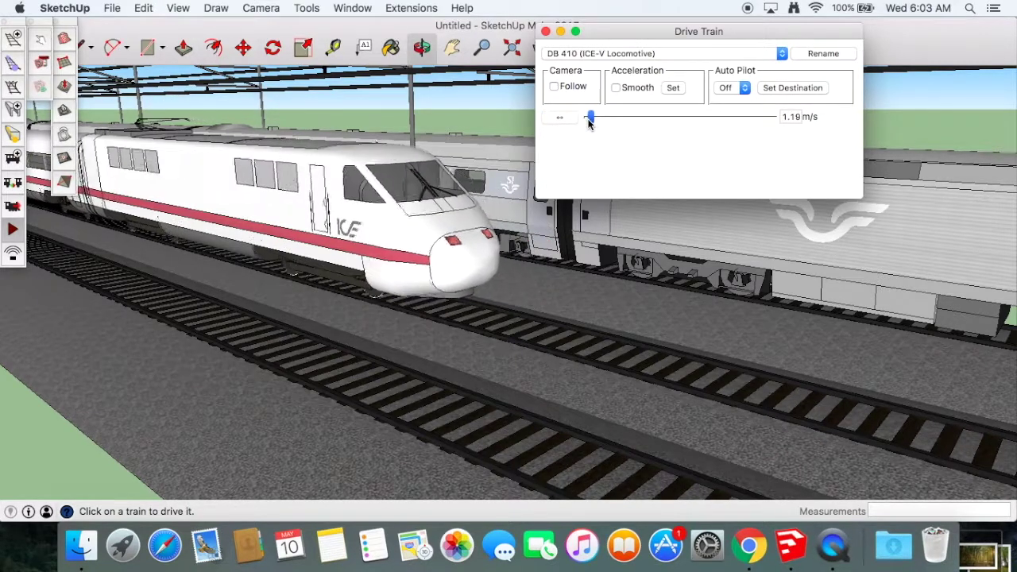
left_click_drag(589, 121, 585, 122)
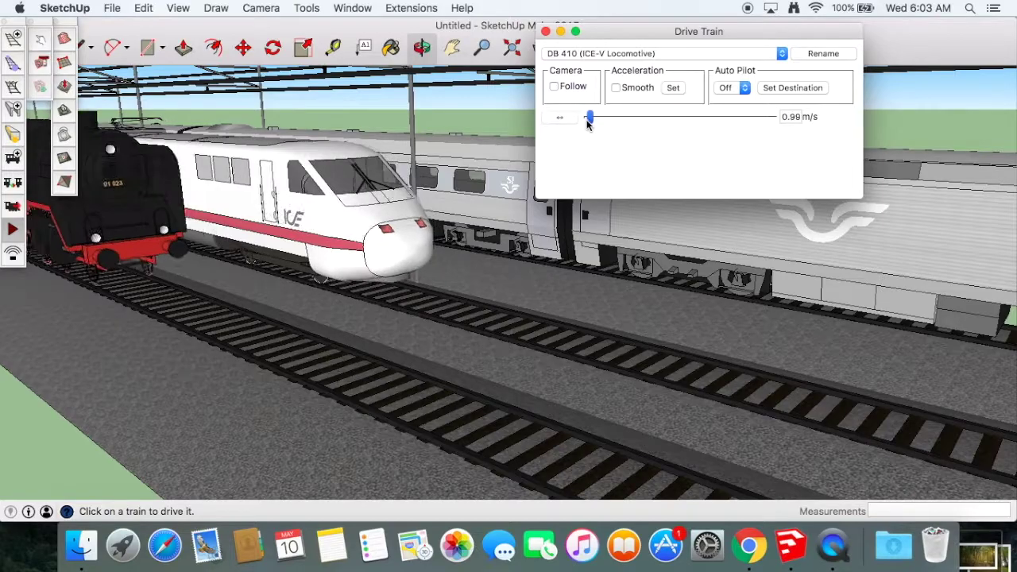
left_click(479, 267)
mouse_move(479, 267)
middle_mouse_down()
mouse_move(120, 278)
mouse_move(273, 166)
mouse_move(401, 268)
mouse_move(493, 272)
middle_mouse_up()
left_click_drag(483, 253, 525, 222)
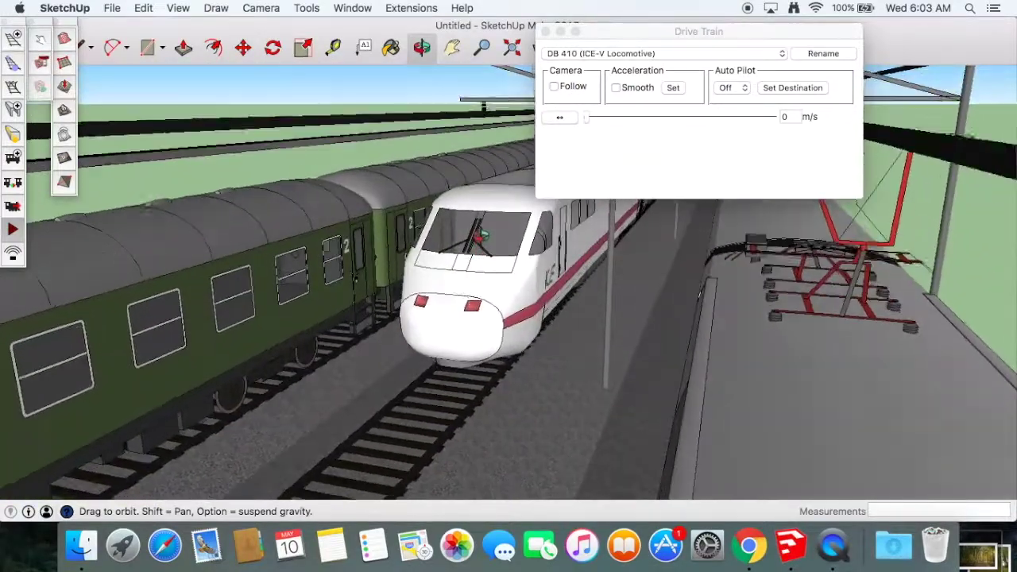
Step: Drive the ICE forward toward the viewer, stop it, and reopen Drive Train
left_click(567, 132)
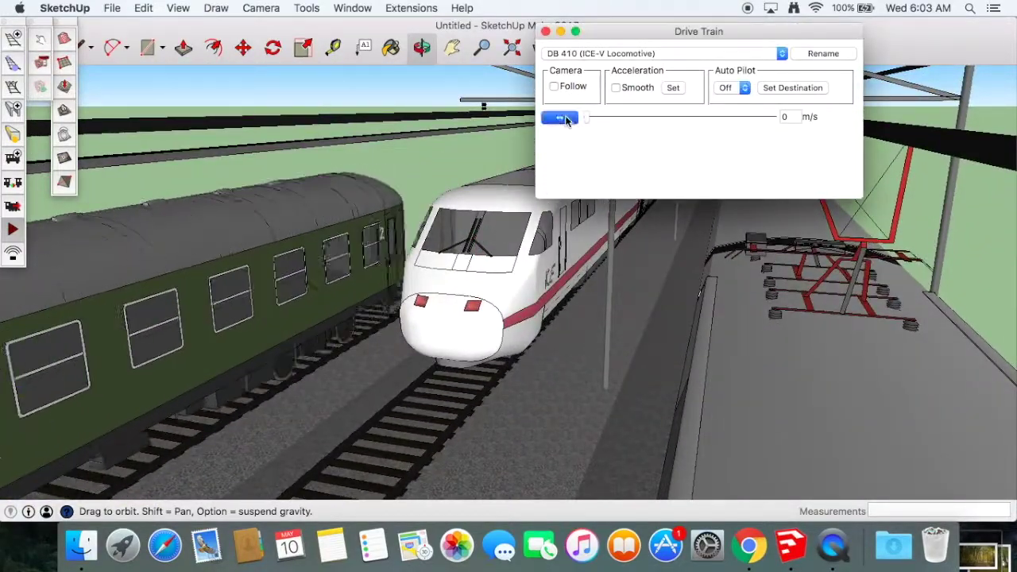
left_click_drag(600, 34, 741, 29)
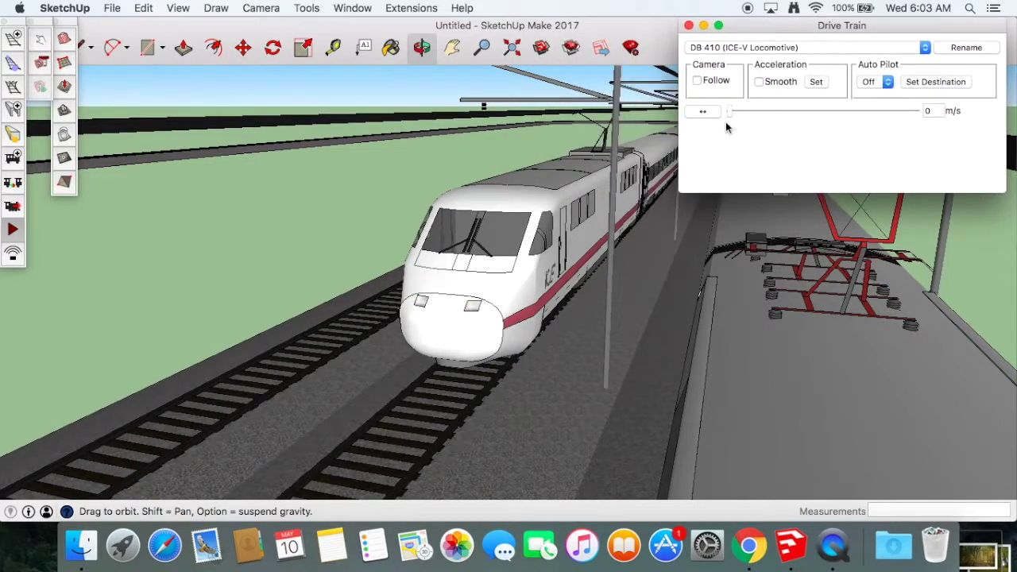
left_click_drag(732, 117, 742, 116)
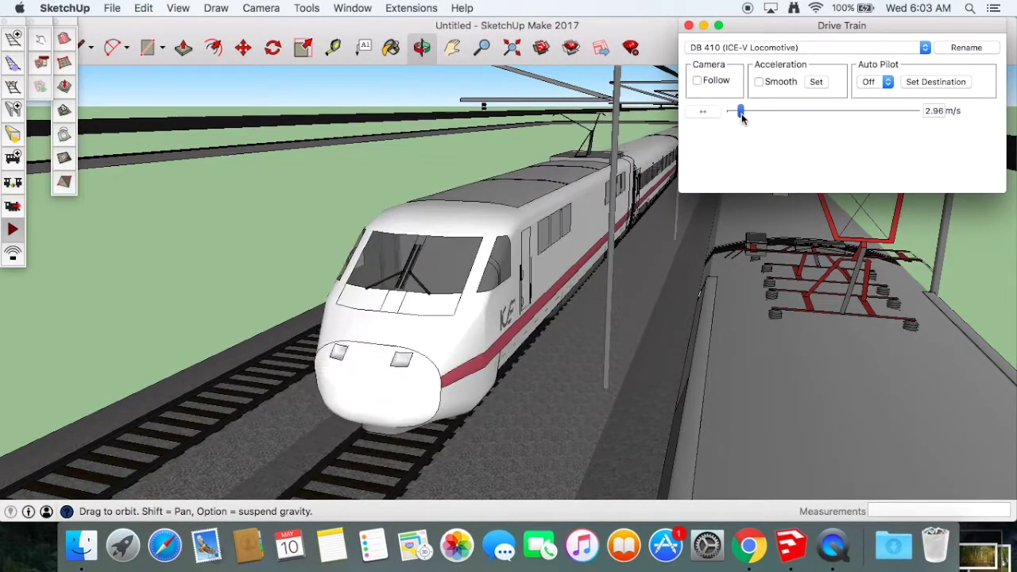
left_click_drag(742, 116, 730, 113)
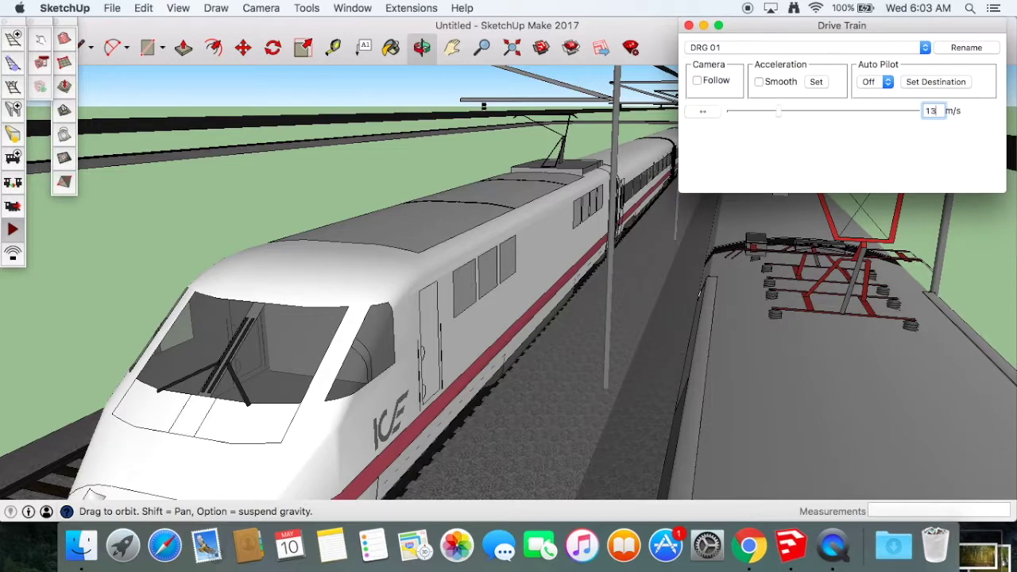
left_click(690, 27)
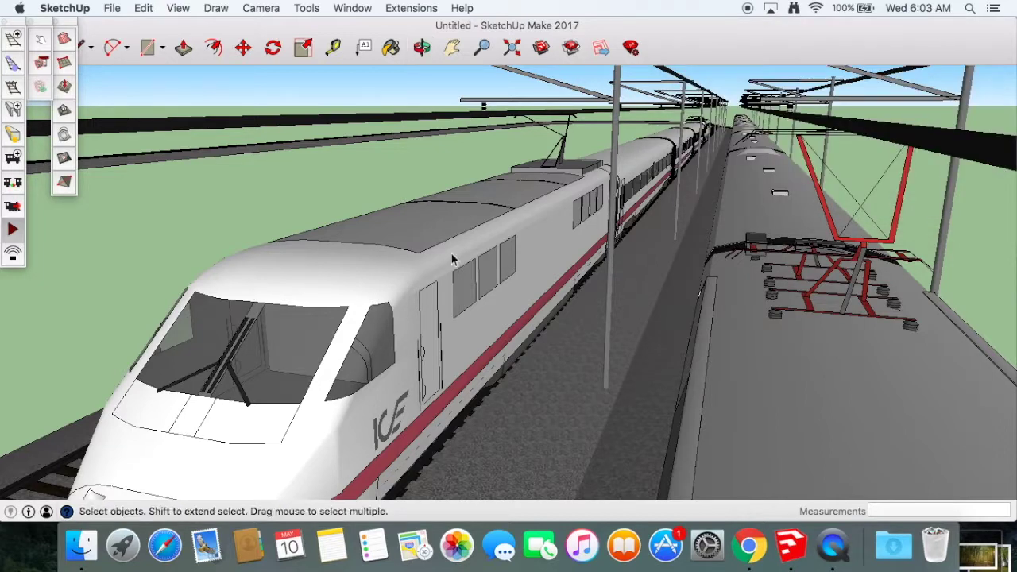
left_click(13, 207)
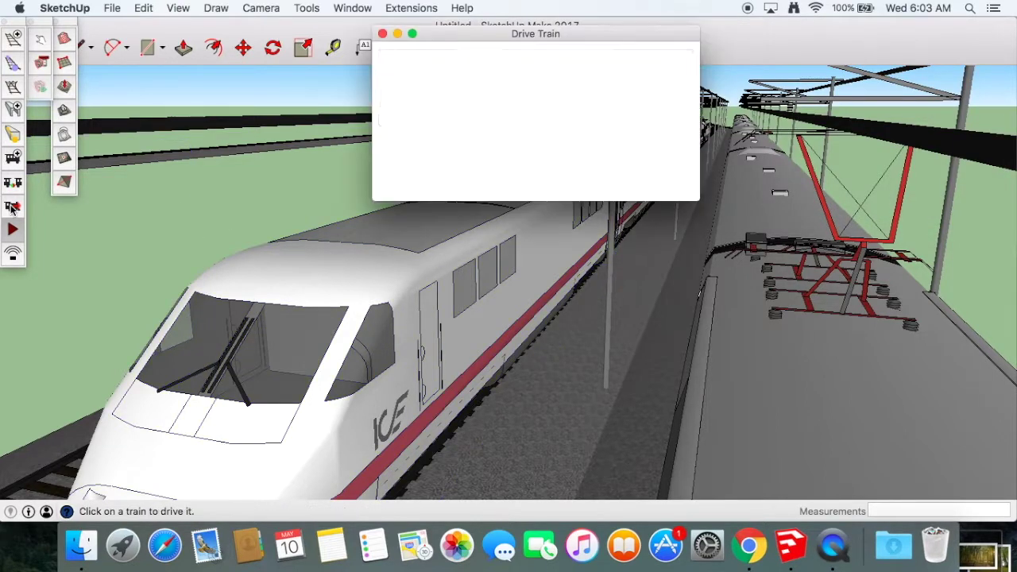
Step: Start the DB 410 ICE at about 2 m/s, stop it, and move the panel out of view
left_click(471, 242)
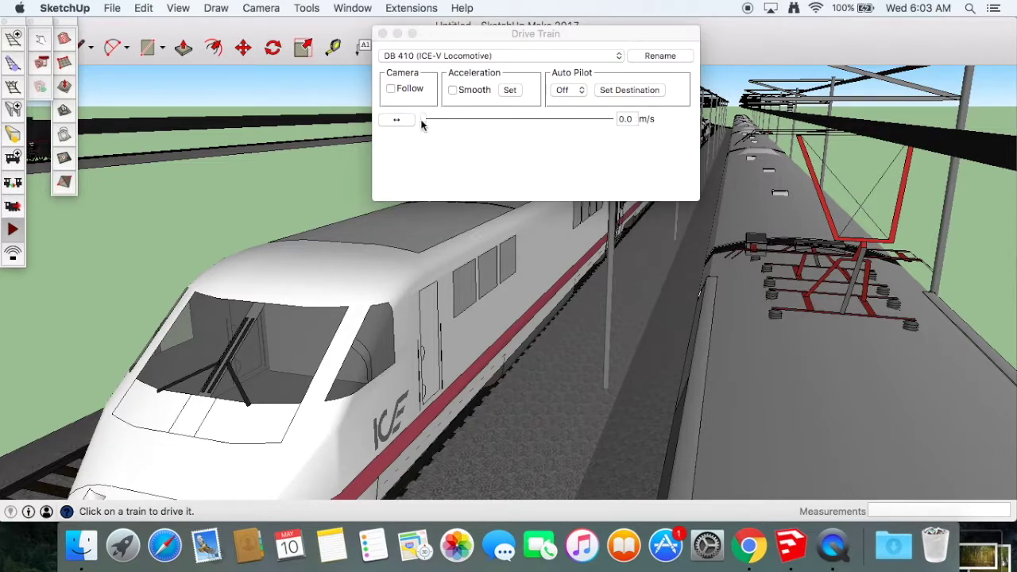
left_click_drag(423, 119, 430, 119)
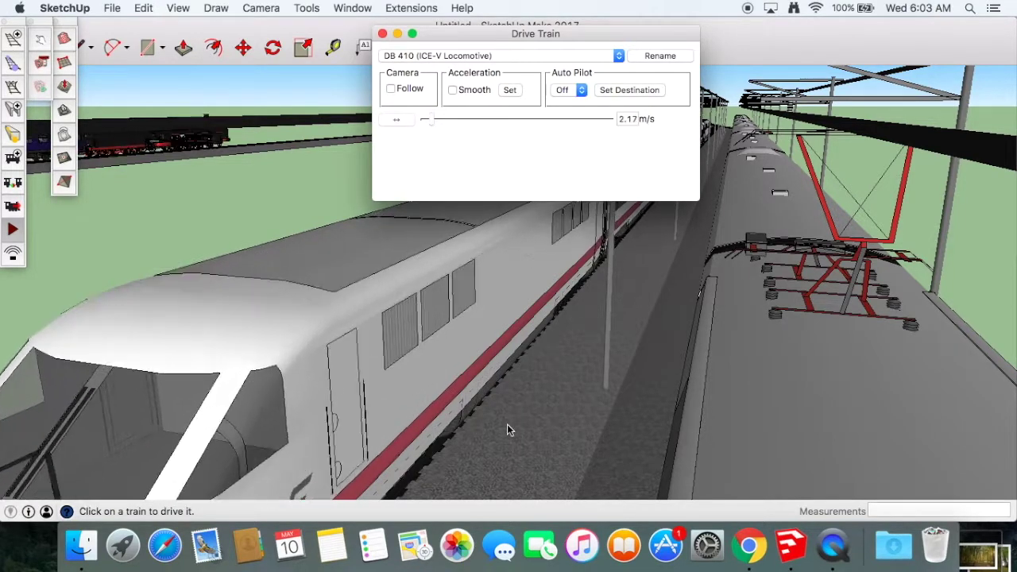
left_click_drag(506, 35, 711, 26)
left_click_drag(633, 112, 618, 113)
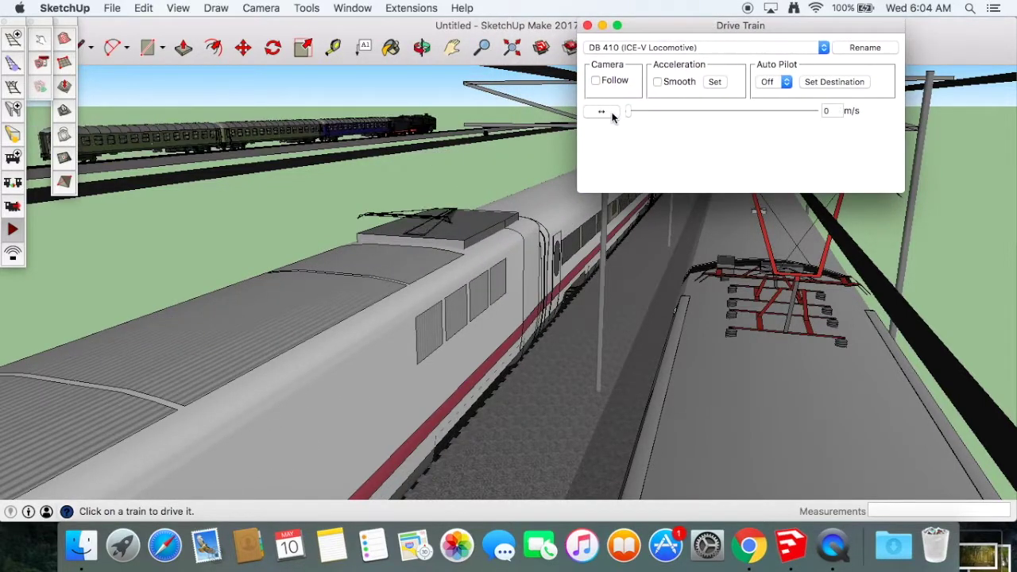
left_click_drag(687, 24, 839, 110)
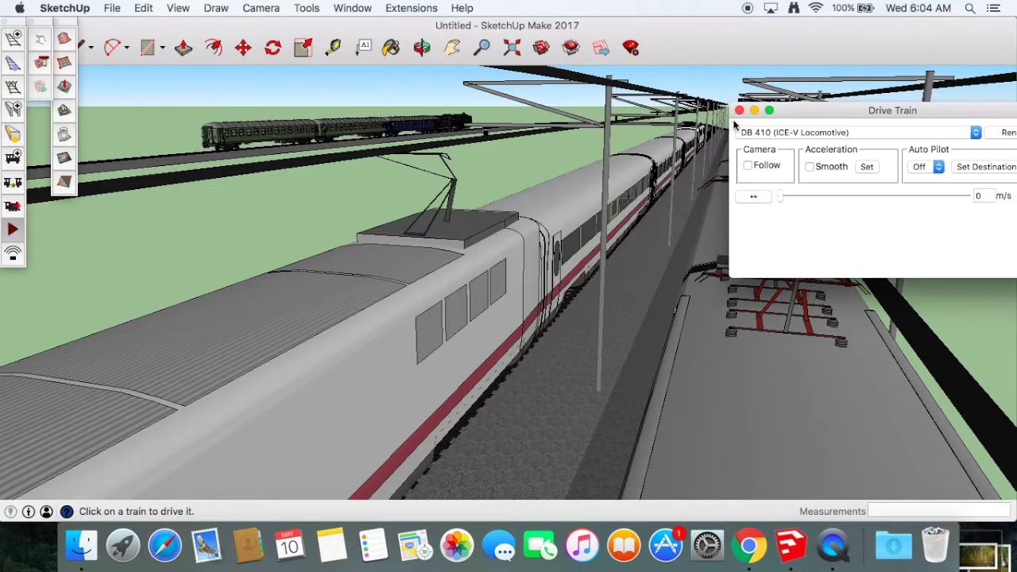
scroll(723, 129, "up", 3)
scroll(711, 139, "up", 3)
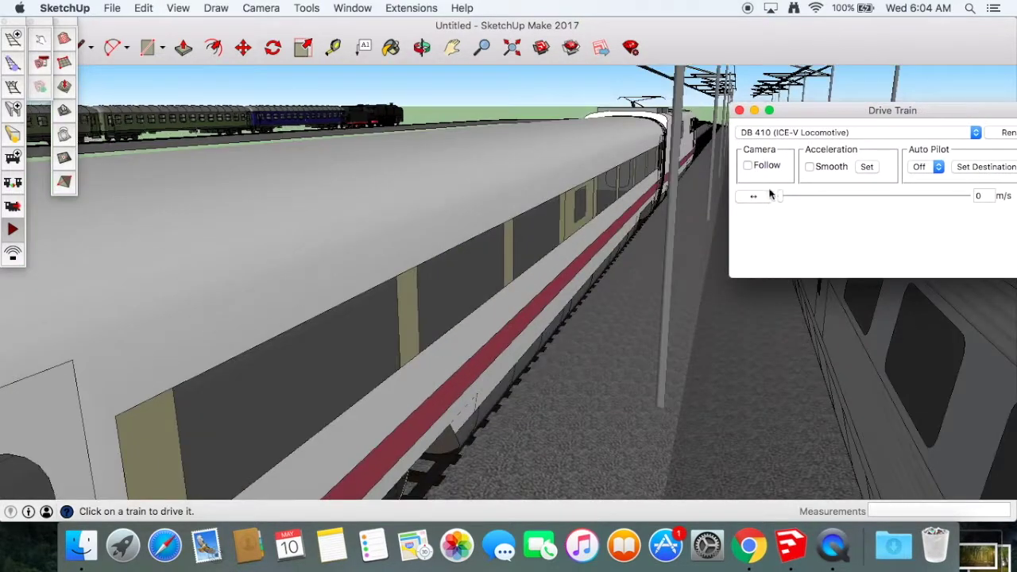
Step: Speed the ICE up, reverse its direction, stop it at 0 m/s, and close Drive Train
mouse_move(785, 196)
left_mouse_down()
mouse_move(825, 194)
mouse_move(749, 191)
left_mouse_up()
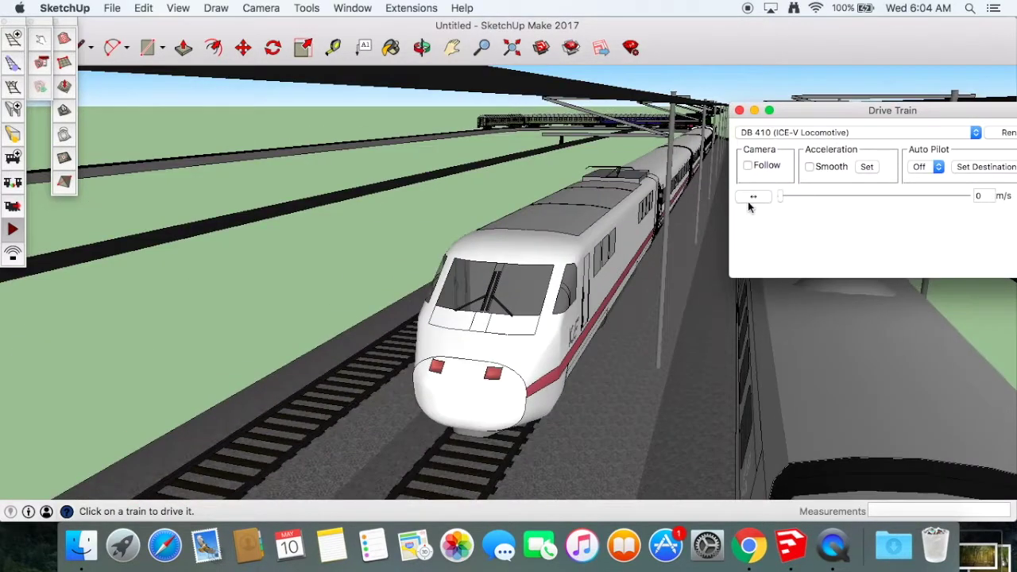
left_click(750, 198)
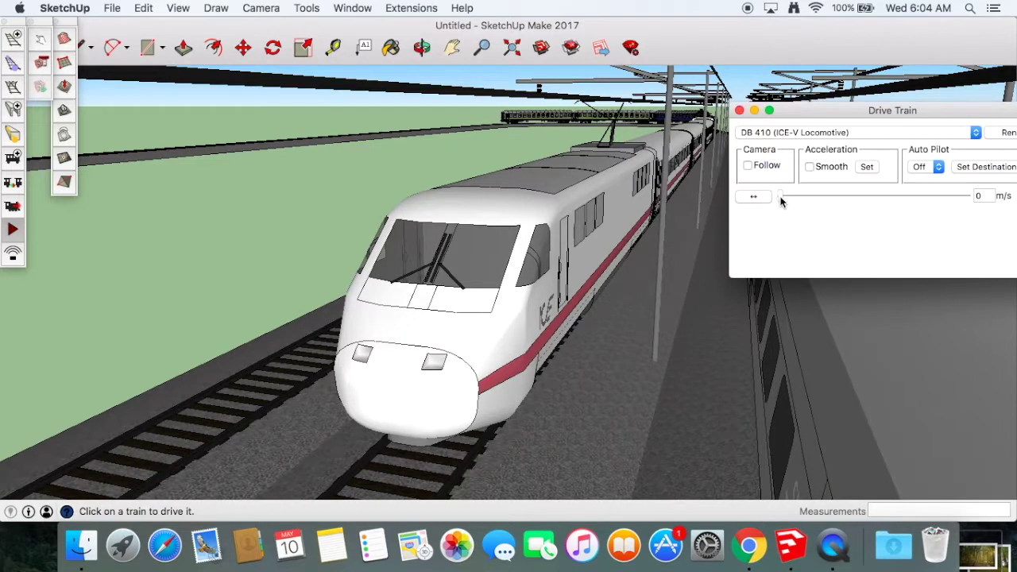
left_click_drag(788, 196, 801, 196)
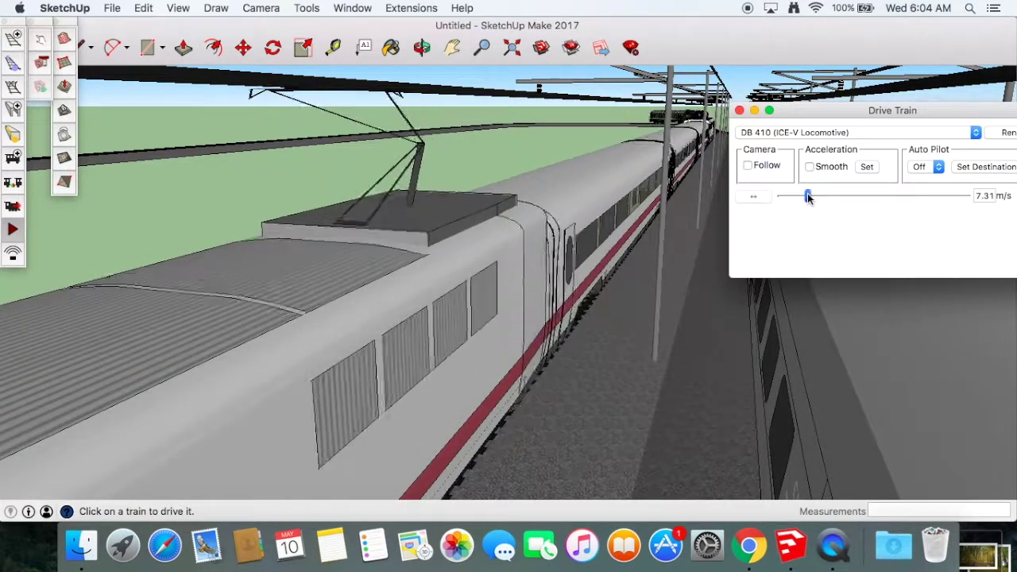
left_click_drag(803, 197, 780, 199)
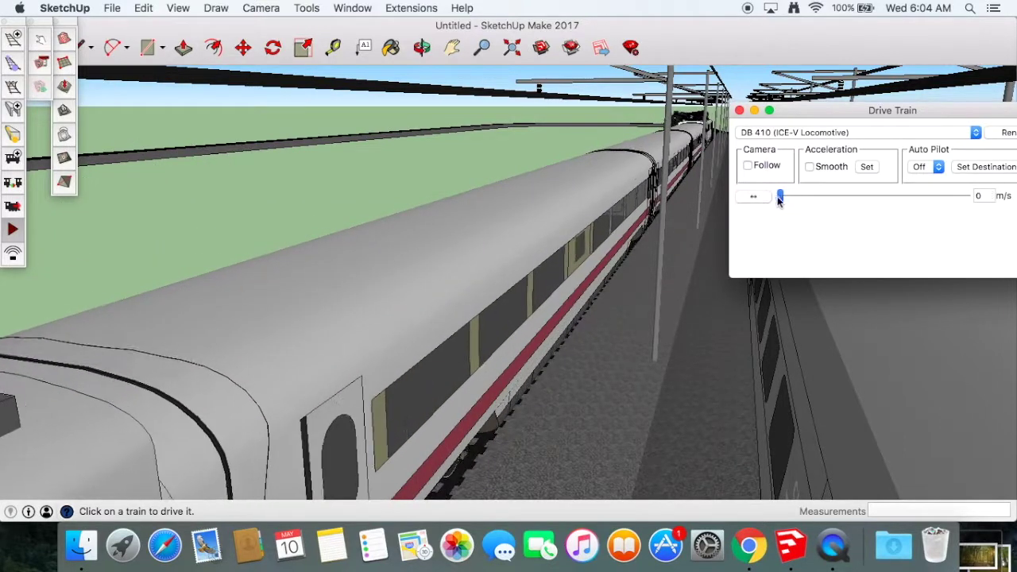
left_click(740, 112)
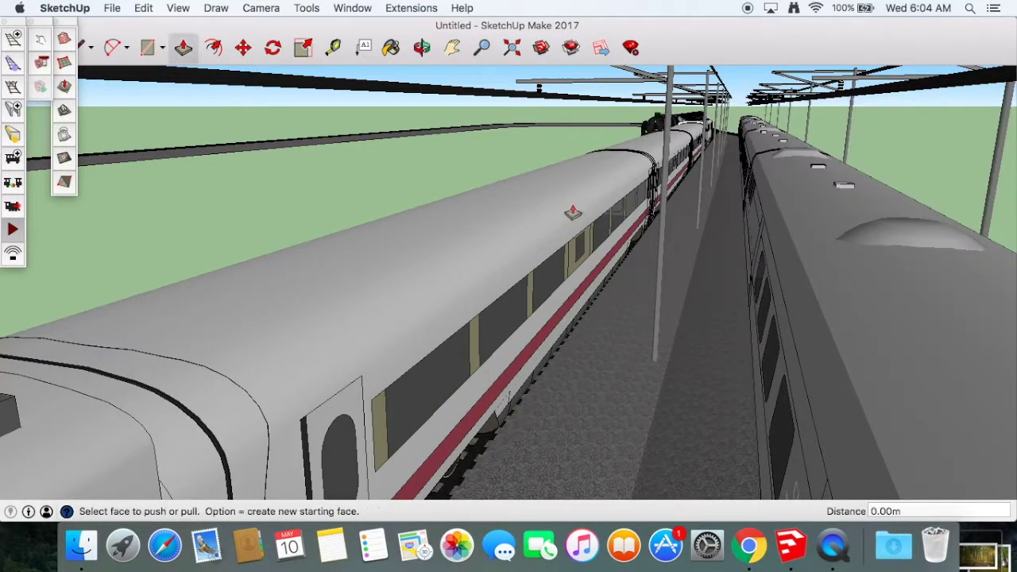
Step: Orbit from the steam train over the passenger cars down toward the ICE
left_click_drag(572, 204, 645, 236)
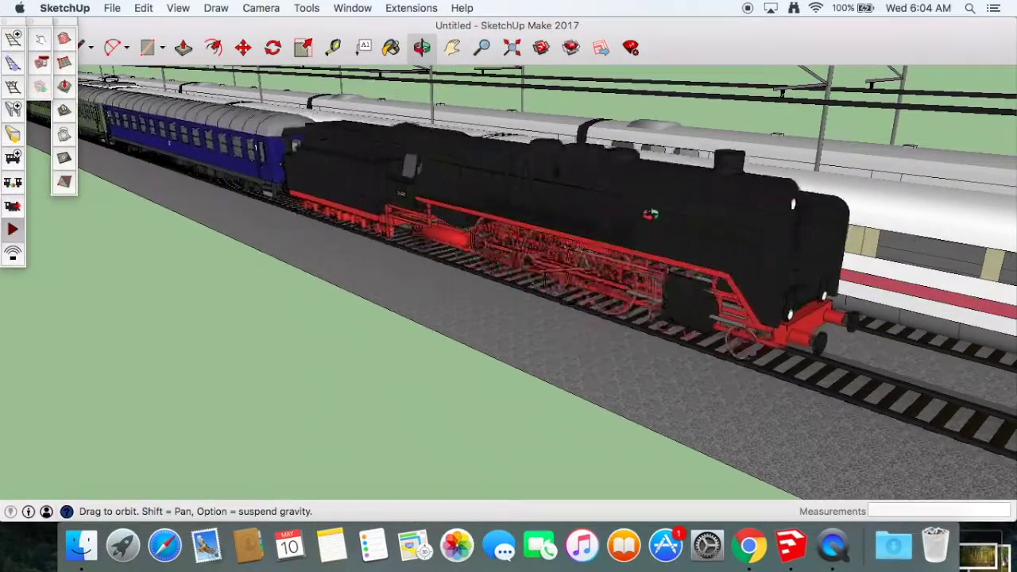
left_click_drag(470, 215, 321, 251)
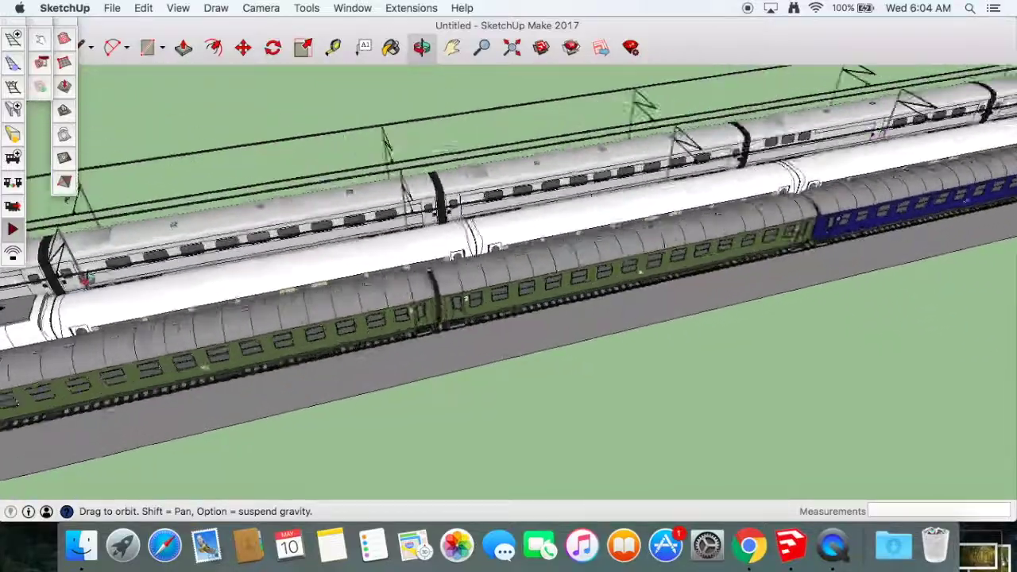
mouse_move(322, 251)
left_mouse_down()
mouse_move(534, 178)
mouse_move(382, 337)
left_mouse_up()
left_click_drag(35, 246, 192, 248)
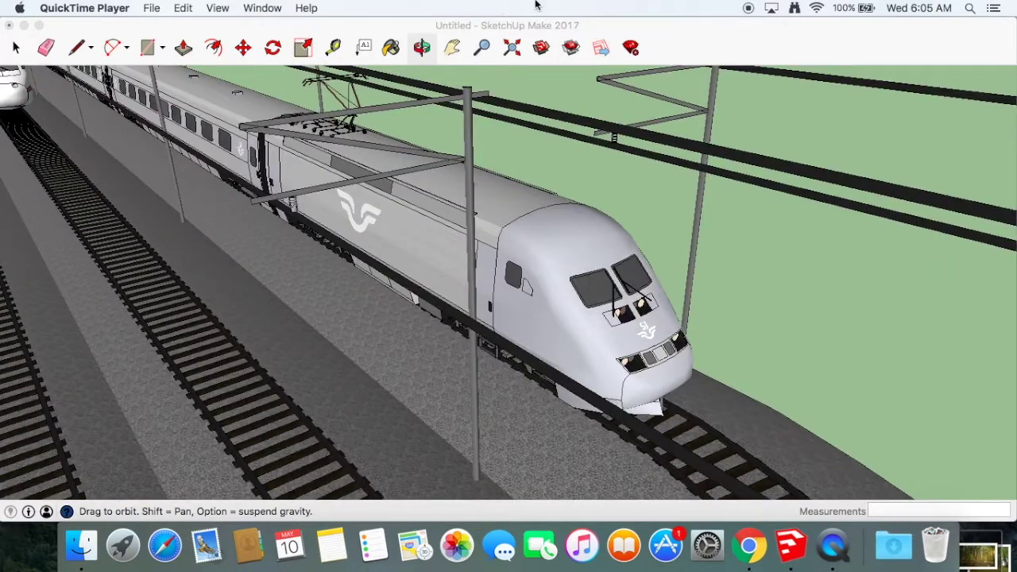
Step: Orbit to a ground-level side view of the silver SJ train's front
left_click(538, 21)
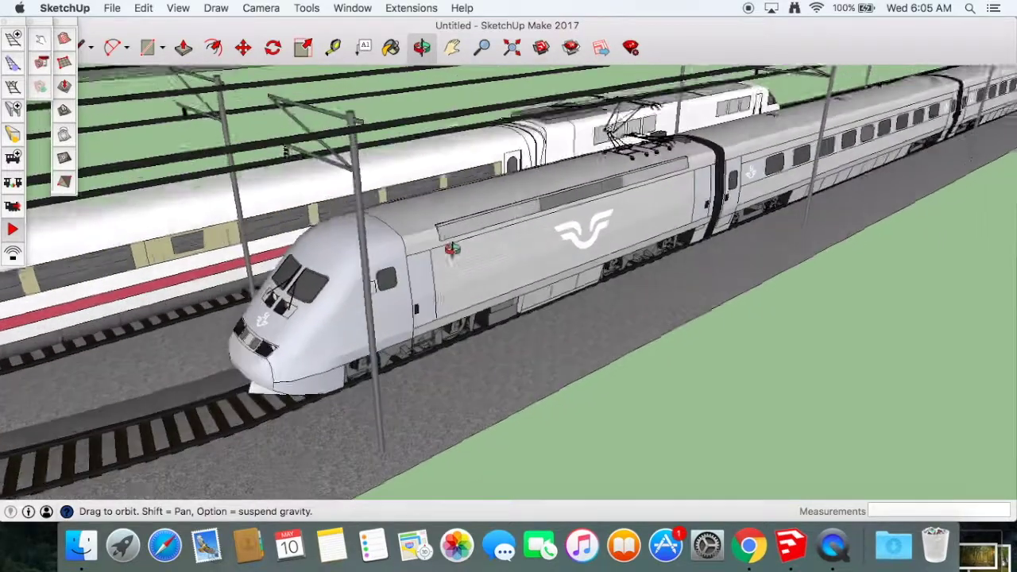
left_click_drag(547, 291, 455, 211)
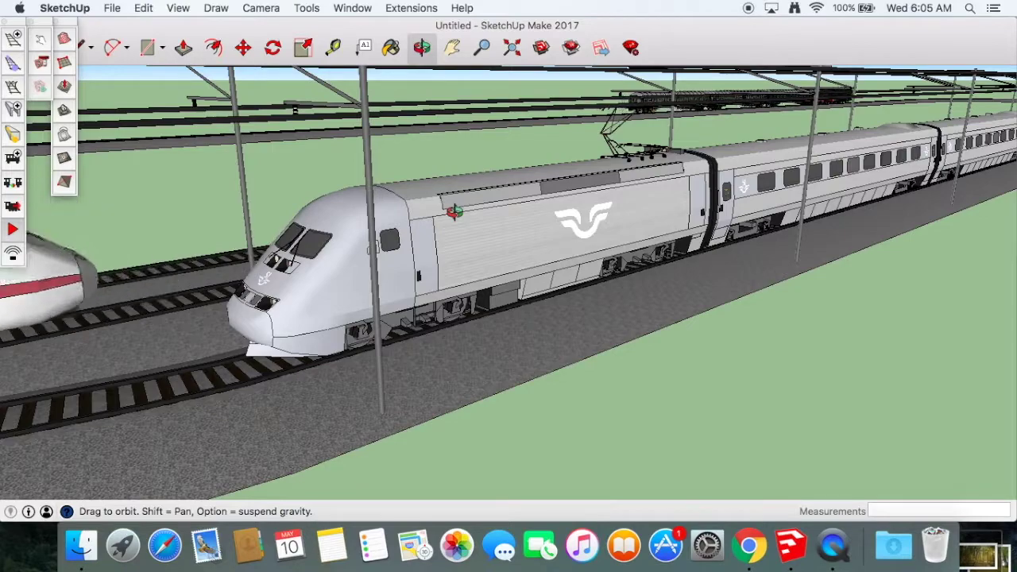
left_click_drag(454, 212, 718, 283)
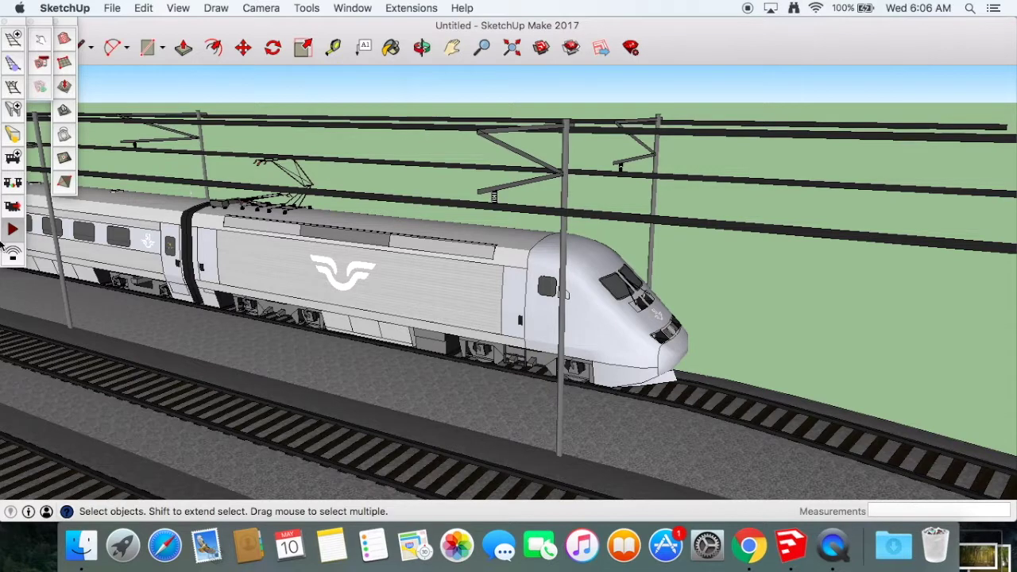
Step: Open Drive Train for the SJ X2 #6 train and nudge its speed slider briefly
left_click(12, 207)
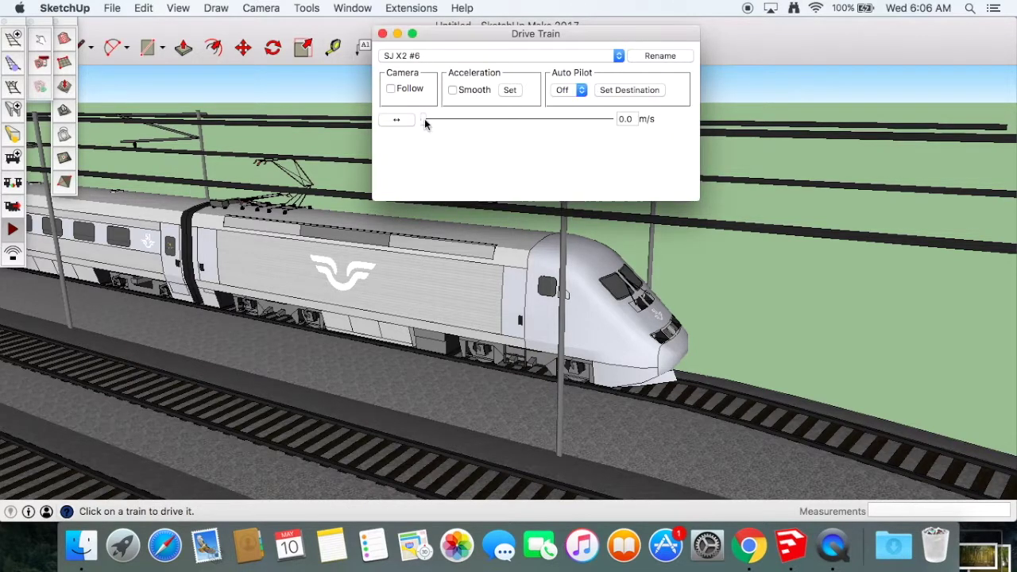
left_click(383, 34)
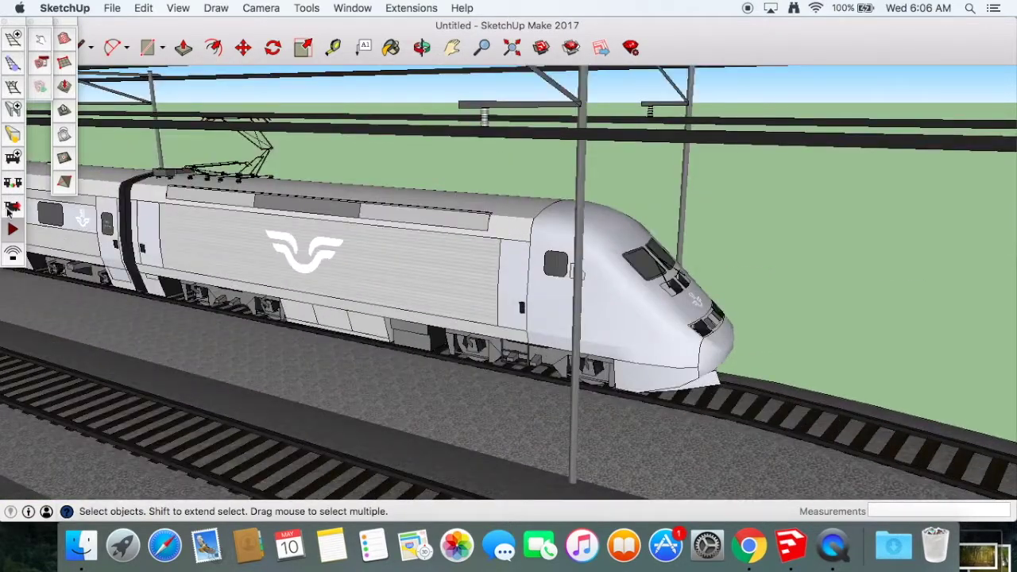
left_click(12, 208)
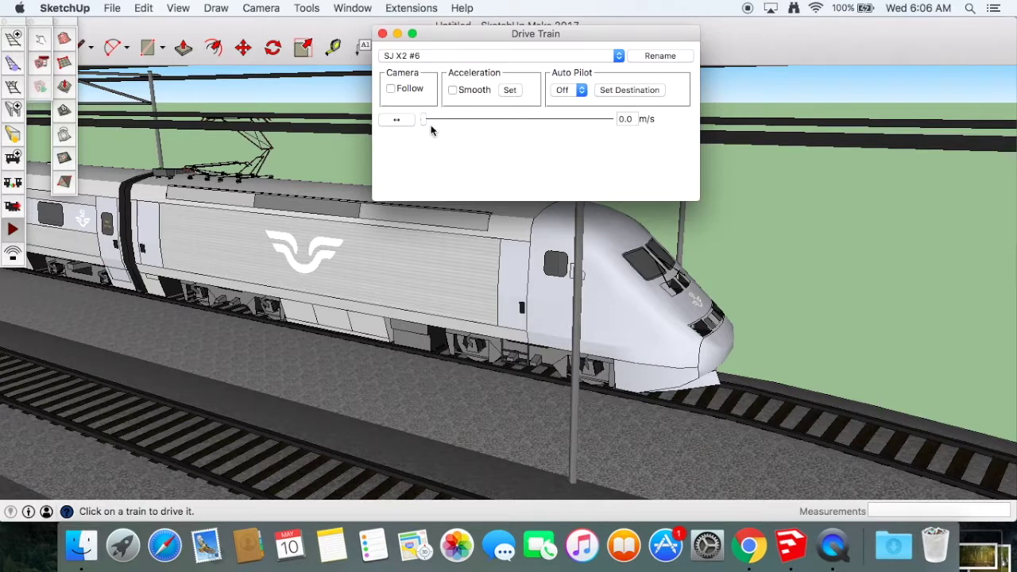
left_click_drag(423, 119, 389, 130)
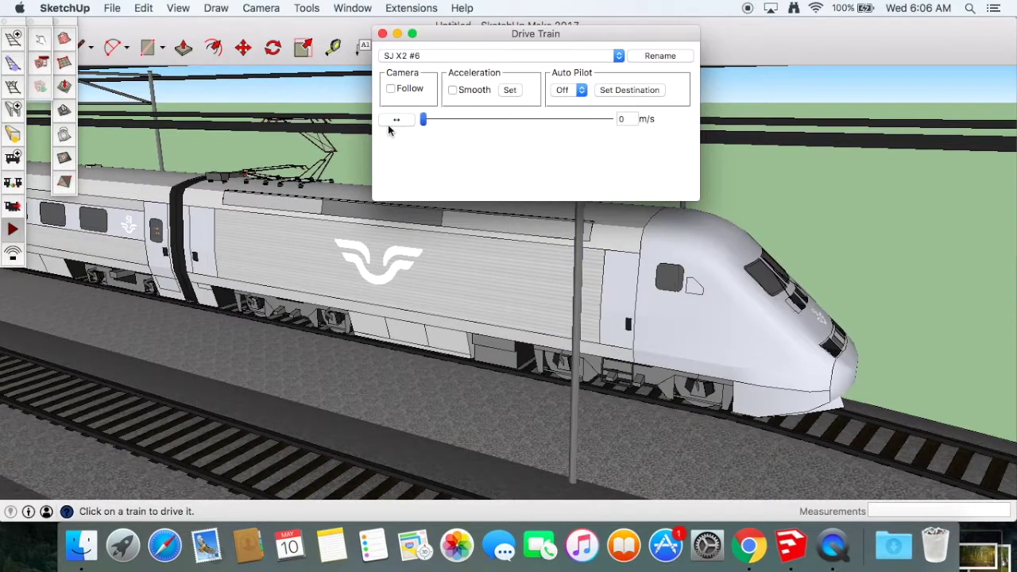
Step: Rename the SJ X2 #6 train to SJ X2
left_click(660, 56)
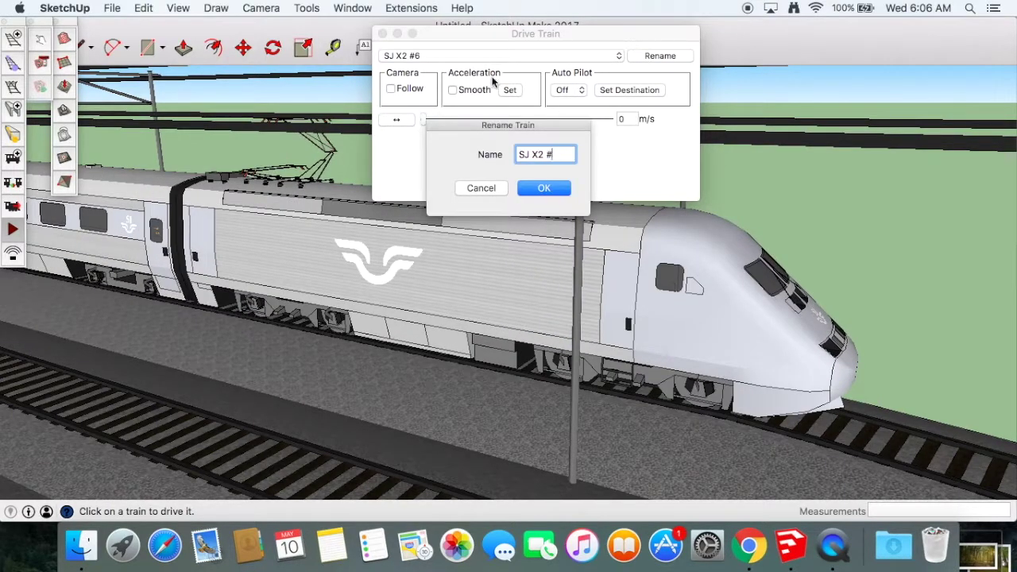
key("Return")
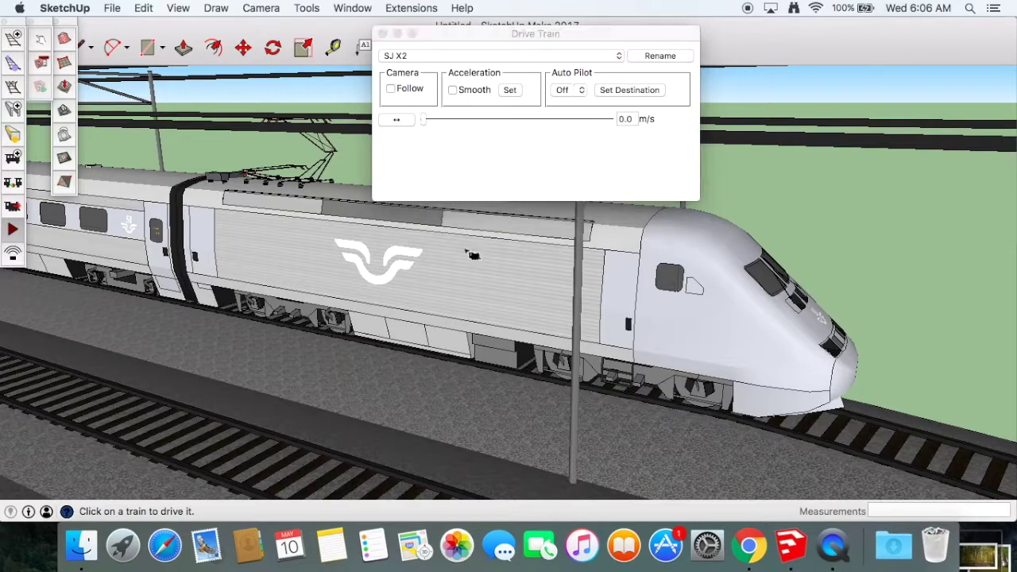
scroll(493, 262, "down", 3)
scroll(493, 262, "up", 5)
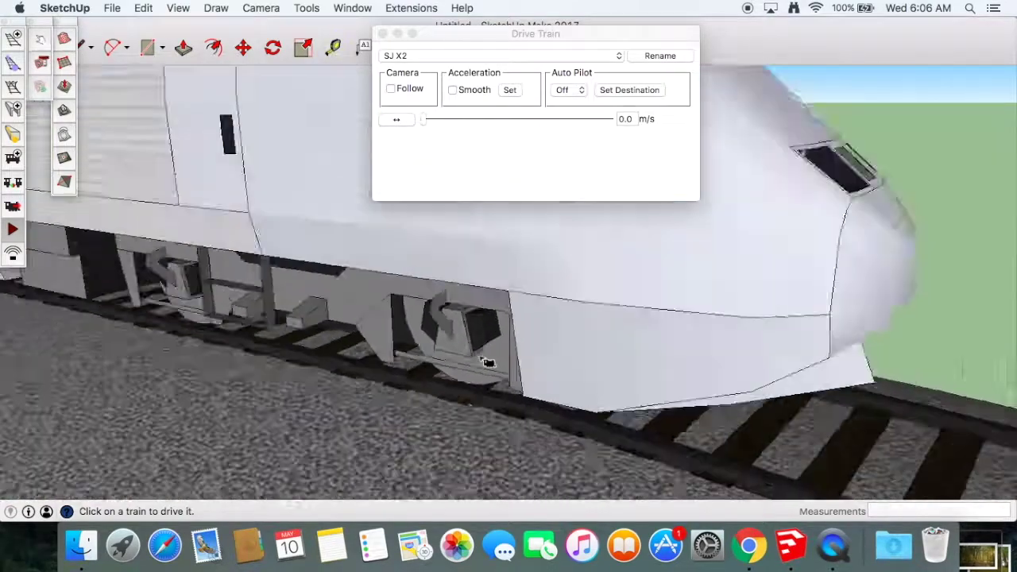
scroll(487, 362, "down", 3)
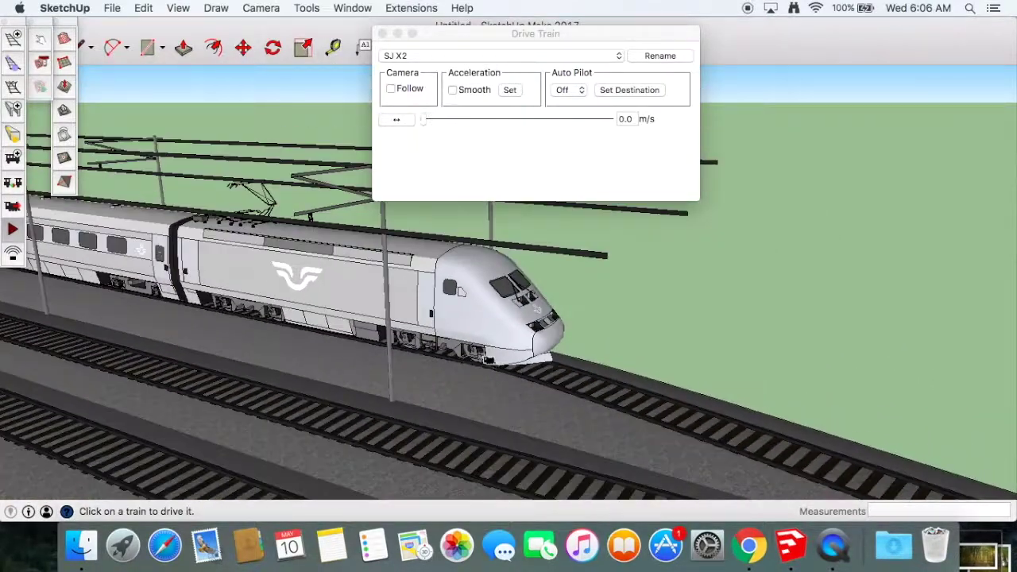
Step: Run SJ X2 briefly, stop it, zoom onto its roof pantograph, and shift the panel right
left_click_drag(424, 119, 403, 121)
left_click(403, 120)
scroll(277, 275, "up", 1)
scroll(277, 275, "up", 3)
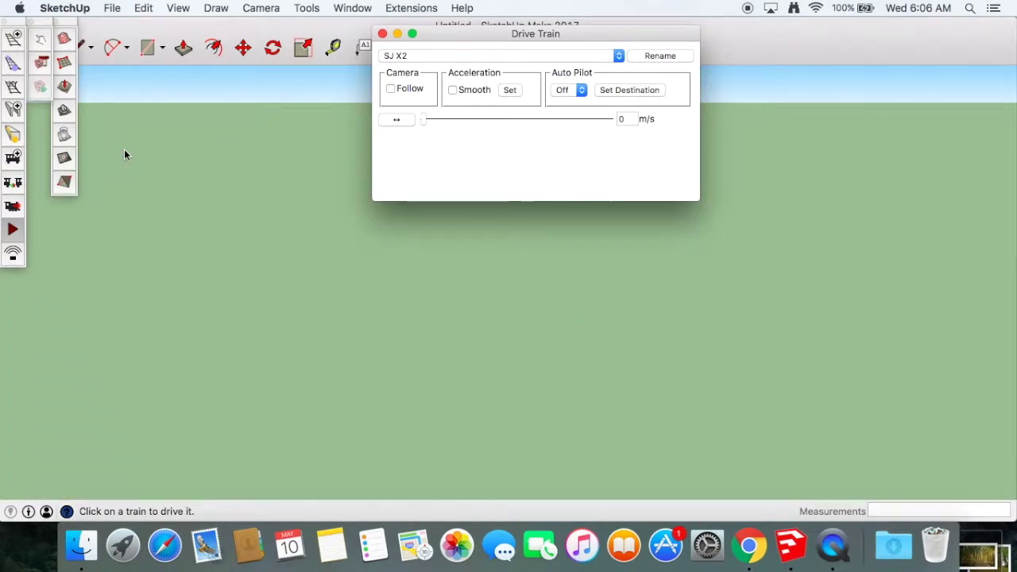
scroll(496, 411, "up", 3)
scroll(496, 410, "down", 3)
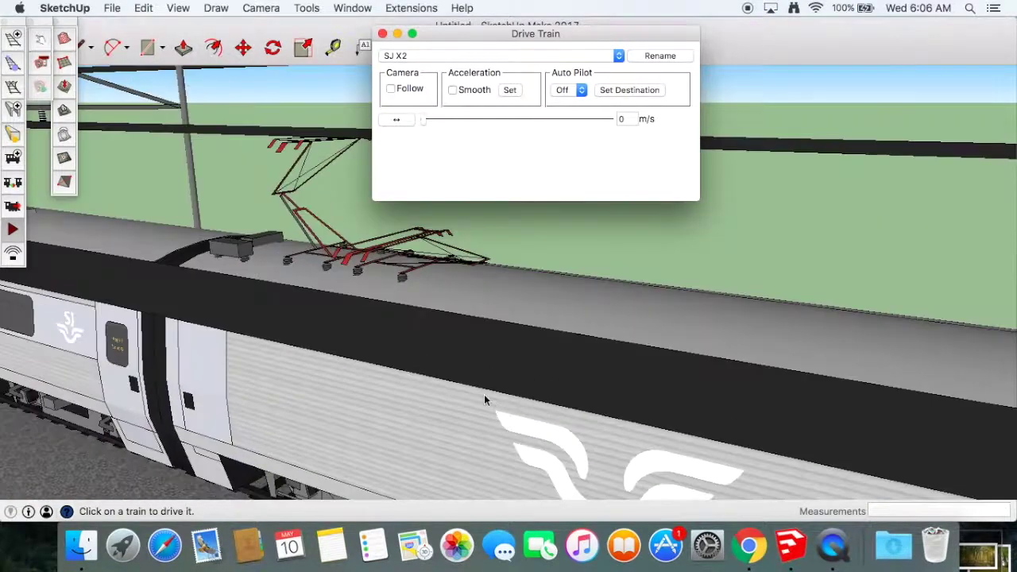
scroll(390, 281, "up", 2)
scroll(369, 423, "down", 2)
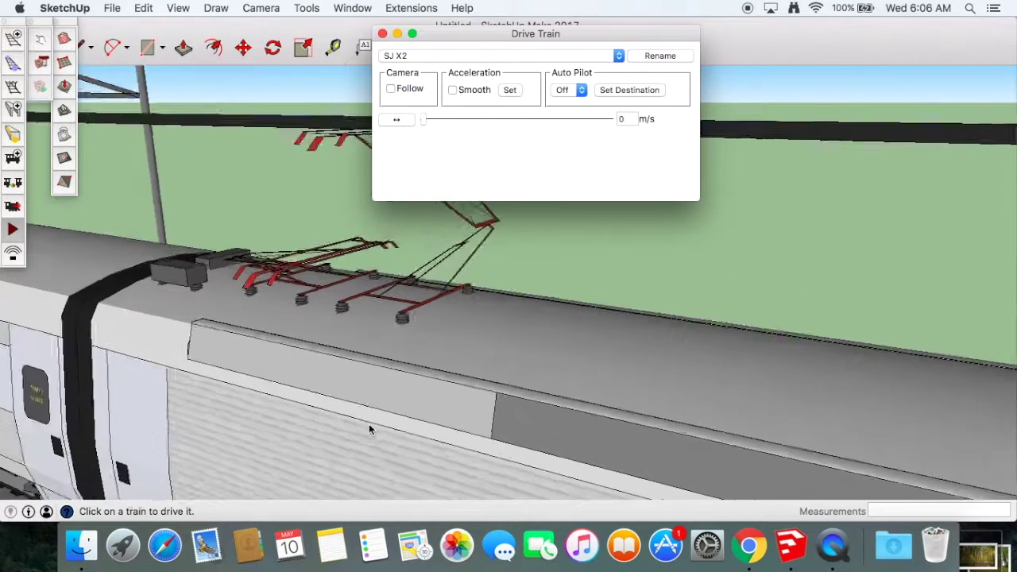
left_click_drag(444, 33, 535, 23)
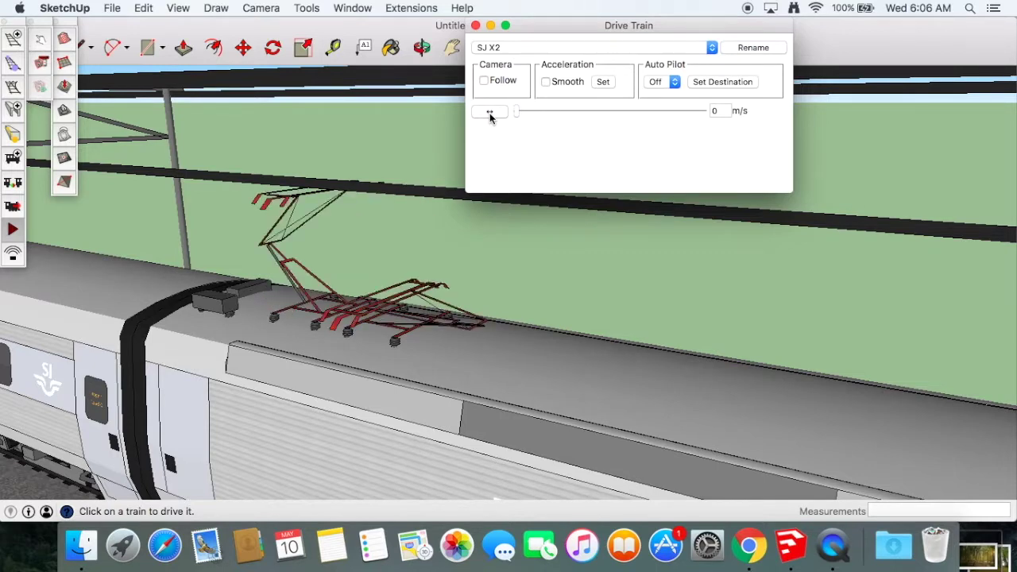
Step: Nudge the SJ X2 slowly forward, then stop it, zooming in on the locomotive
left_click_drag(517, 113, 524, 119)
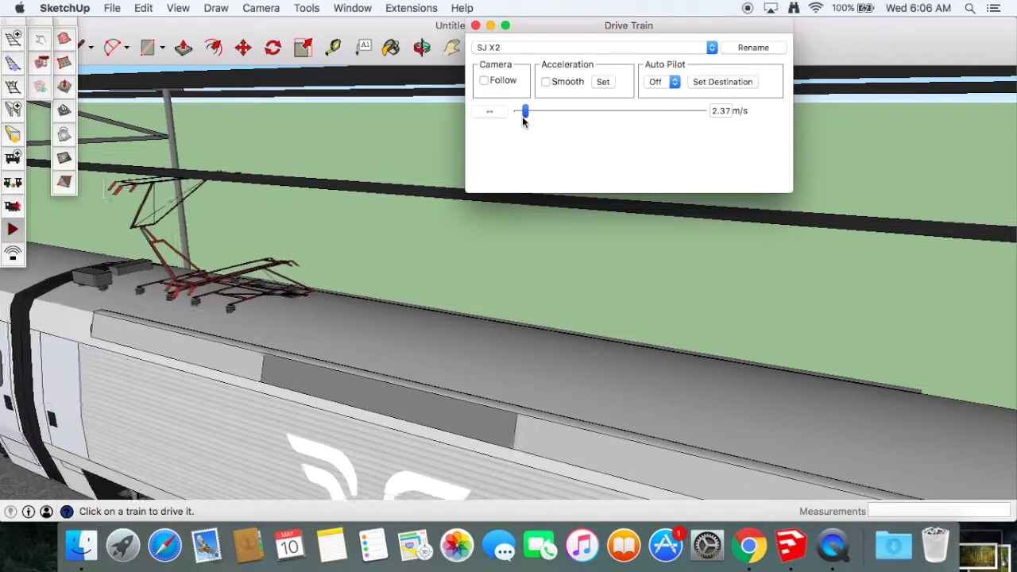
left_click_drag(524, 119, 516, 120)
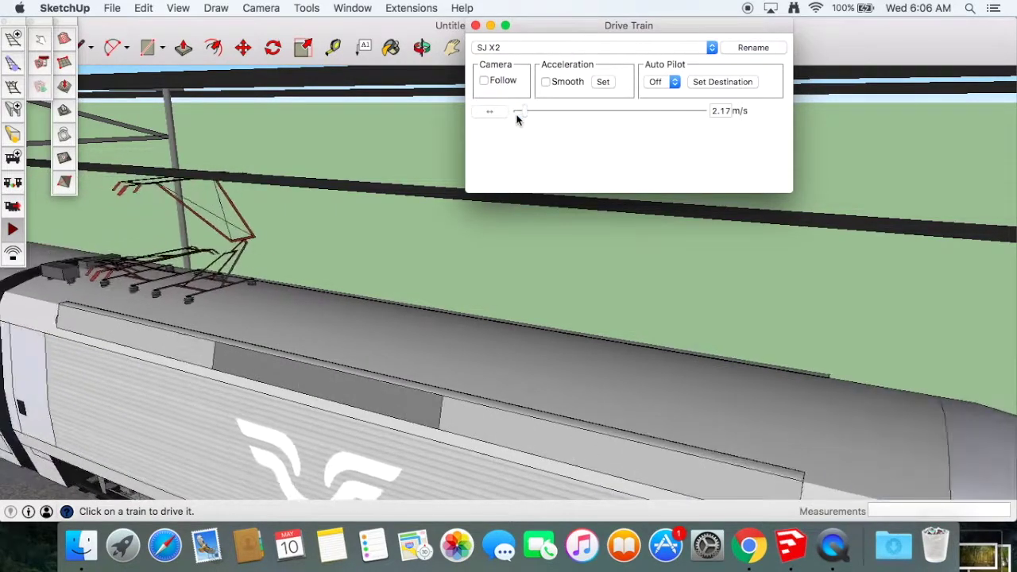
scroll(216, 333, "down", 5)
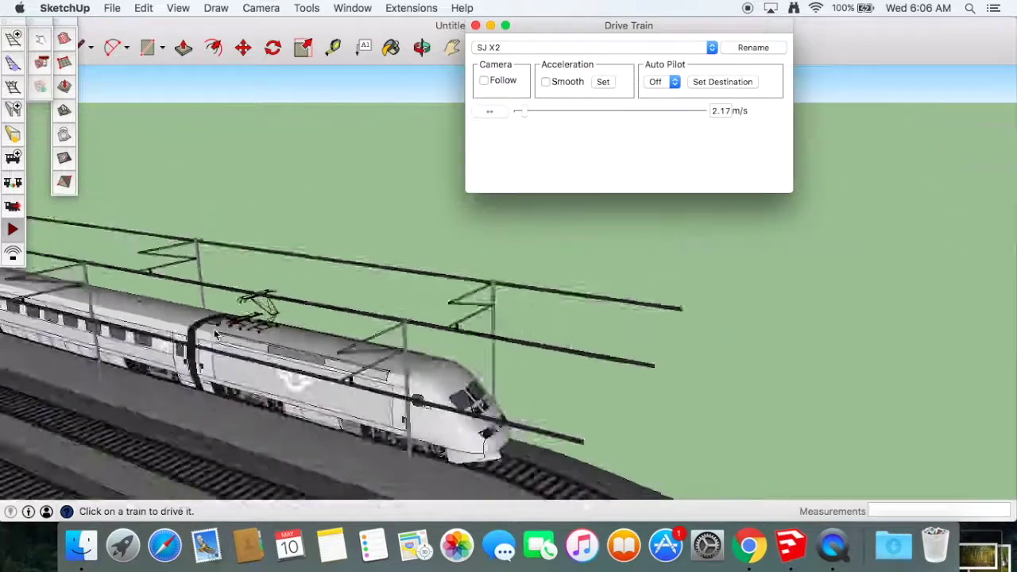
scroll(311, 400, "down", 3)
scroll(355, 431, "up", 2)
scroll(294, 364, "up", 5)
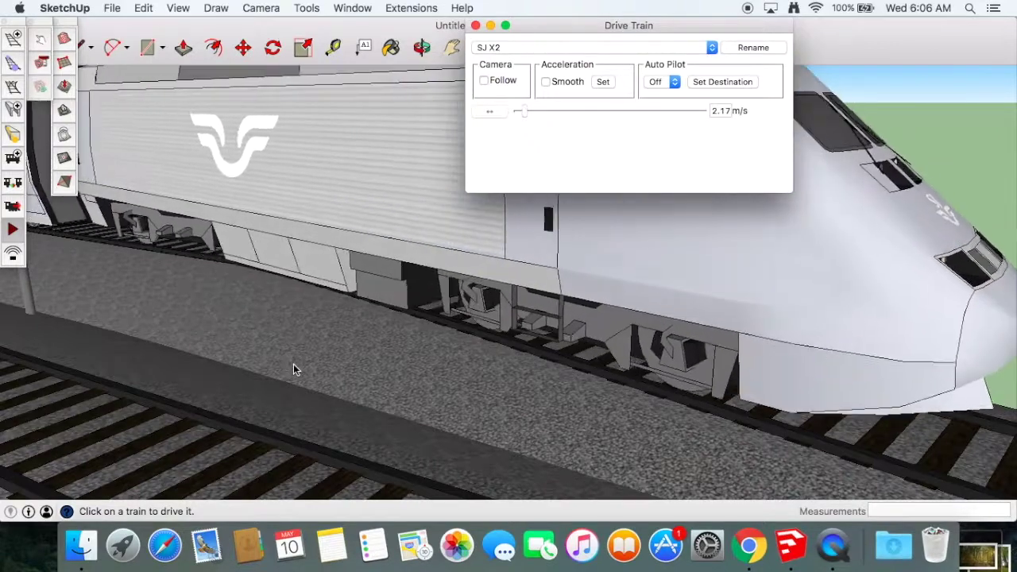
scroll(190, 300, "down", 5)
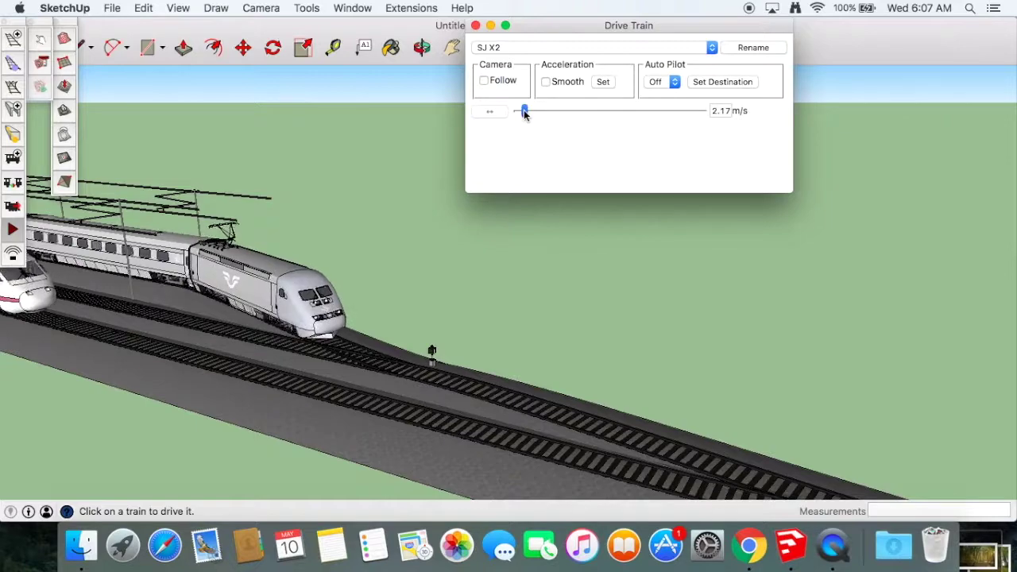
Step: Cut the SJ X2's speed to zero, then restart it at about 5.14 m/s
left_click_drag(519, 113, 516, 111)
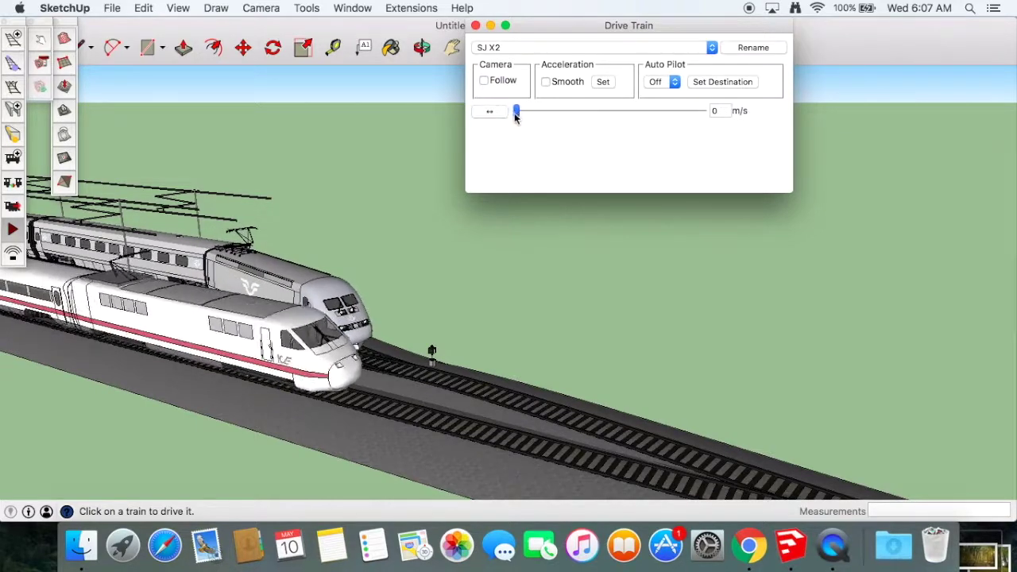
scroll(531, 367, "down", 3)
scroll(531, 367, "down", 2)
scroll(531, 368, "up", 1)
scroll(531, 368, "up", 2)
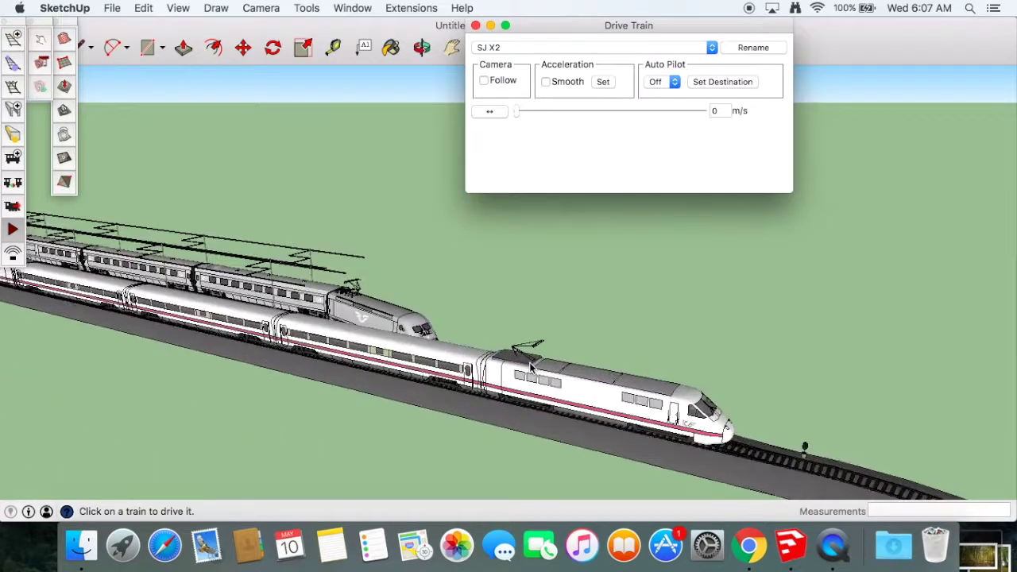
scroll(525, 318, "up", 2)
scroll(514, 215, "up", 3)
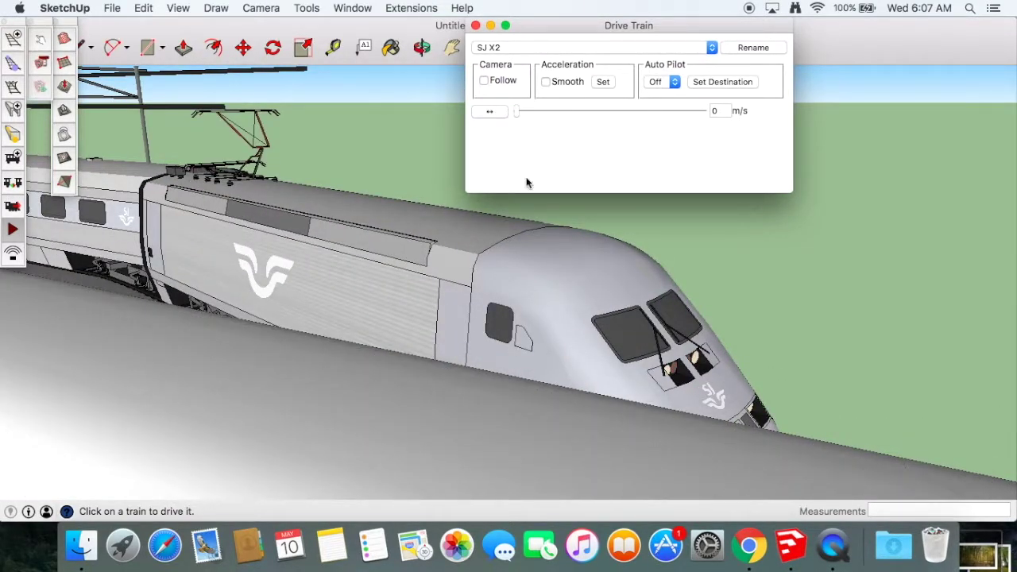
left_click_drag(519, 111, 518, 113)
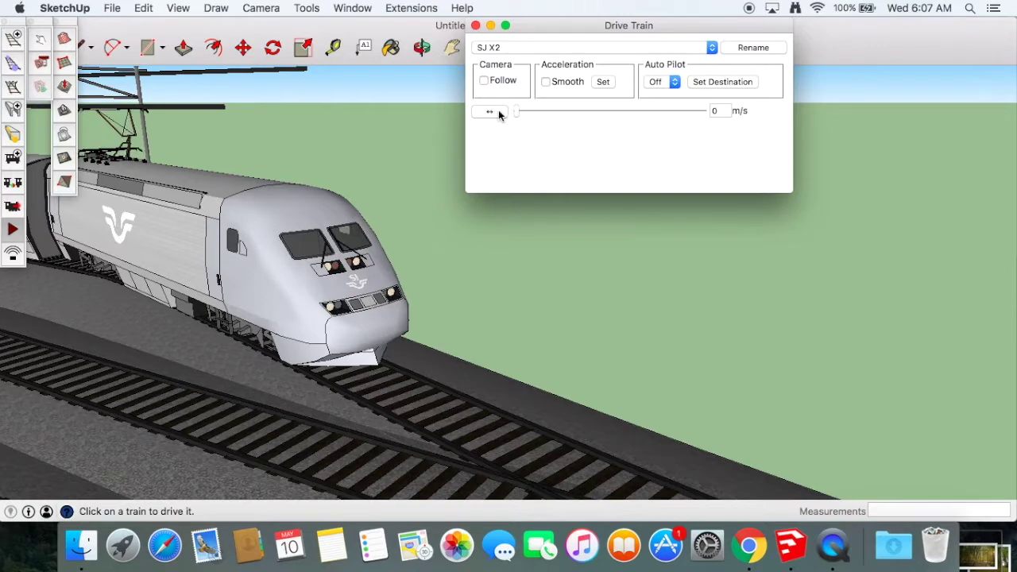
left_click_drag(520, 111, 535, 112)
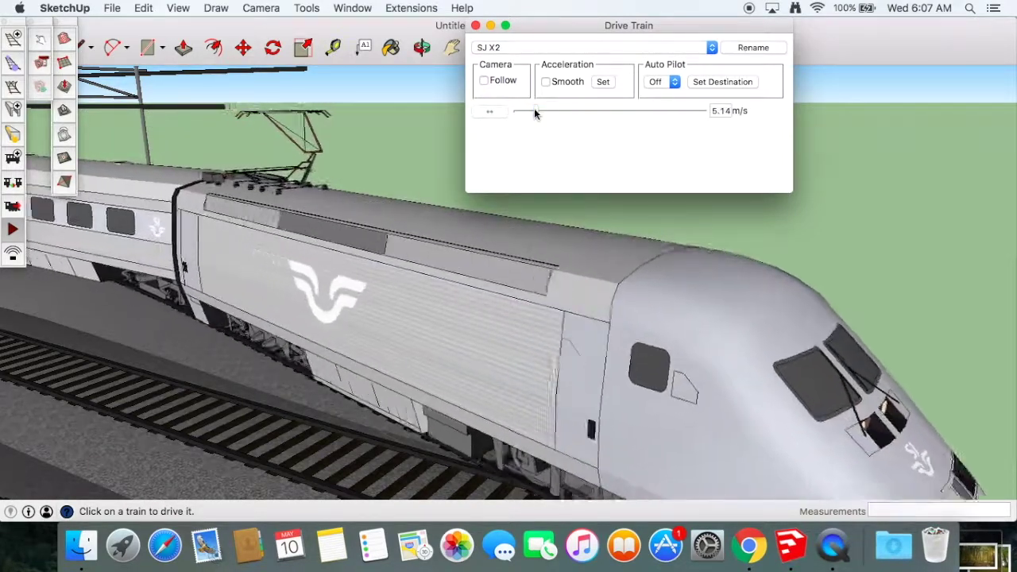
Step: Speed the SJ X2 up from 5.14 to 8.5 m/s, zooming out to follow it around the oval
scroll(377, 334, "down", 3)
scroll(377, 334, "down", 2)
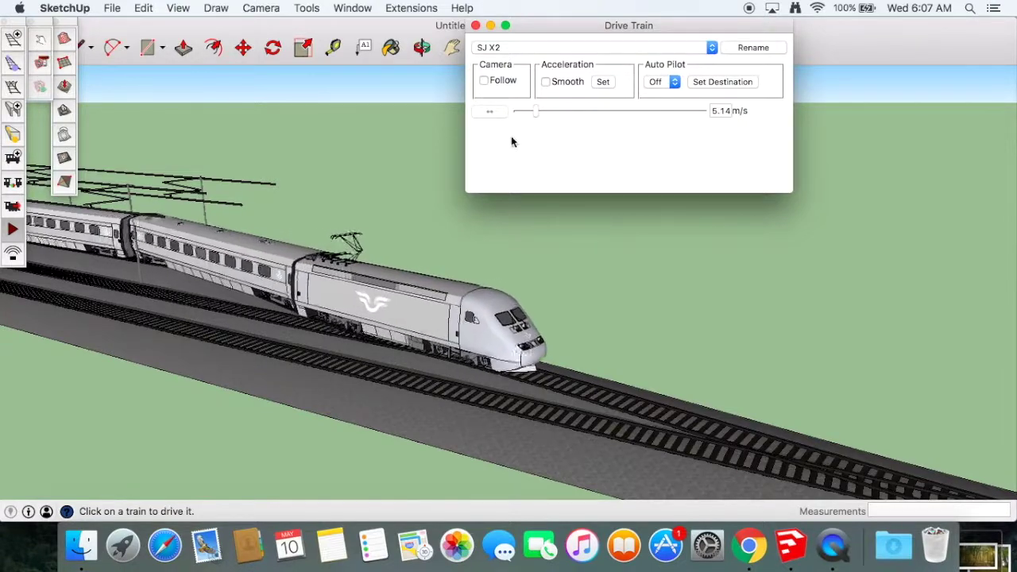
left_click_drag(535, 114, 548, 112)
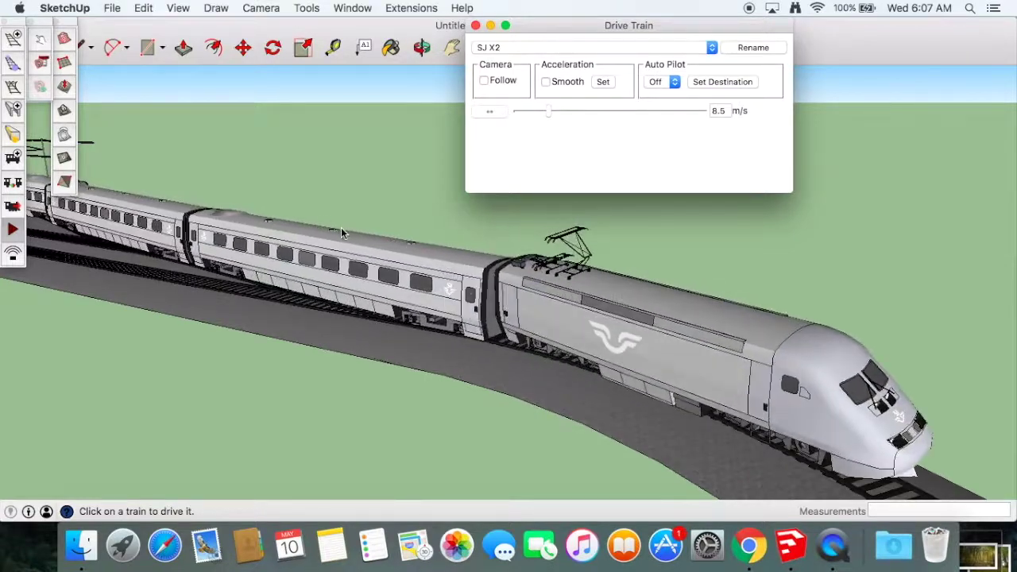
scroll(341, 227, "down", 5)
scroll(469, 335, "up", 5)
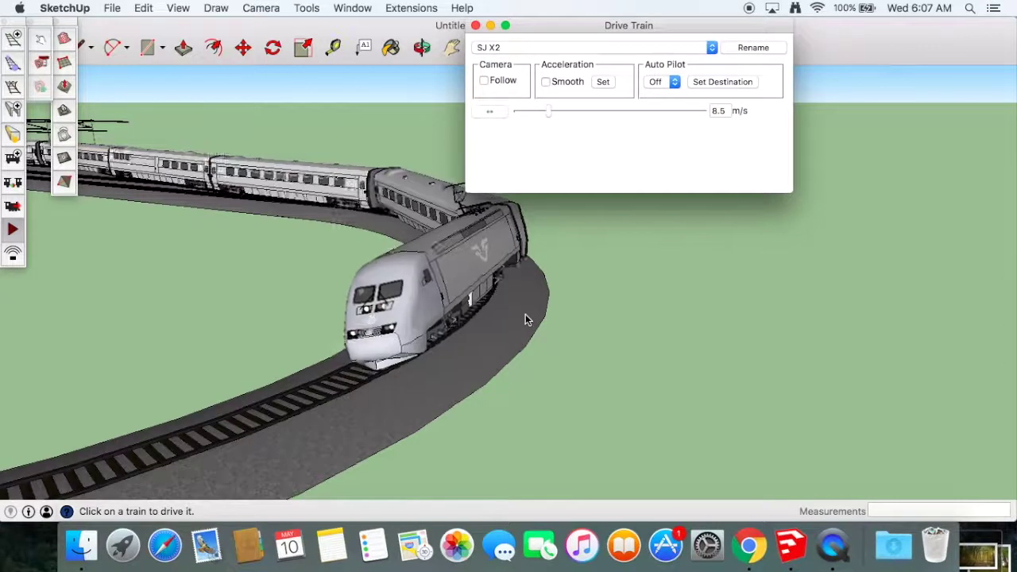
scroll(526, 314, "down", 5)
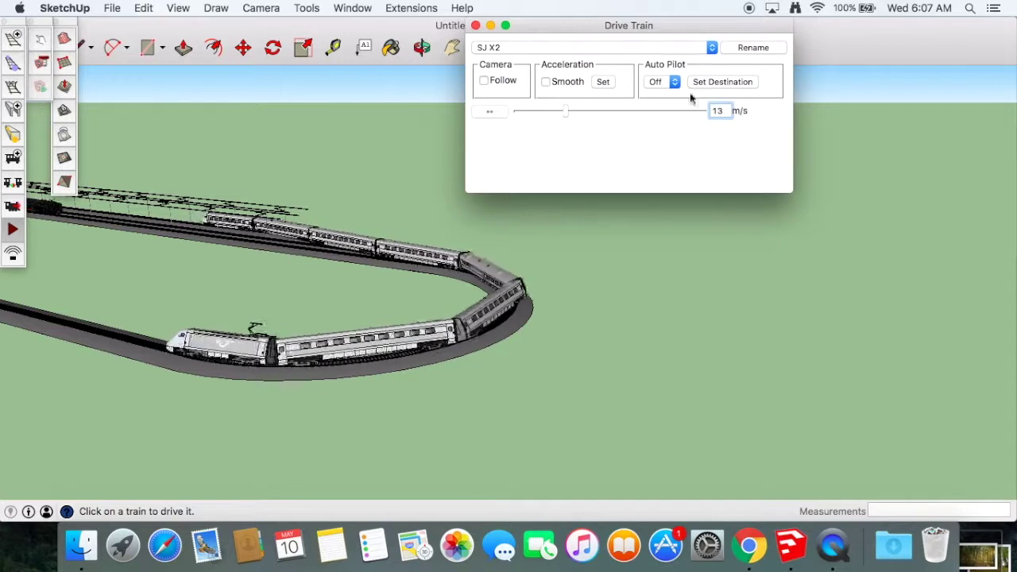
Step: Close the Drive Train dialog, refocusing the Untitled model from the Dock, and turn toward the passing trains
left_click(476, 26)
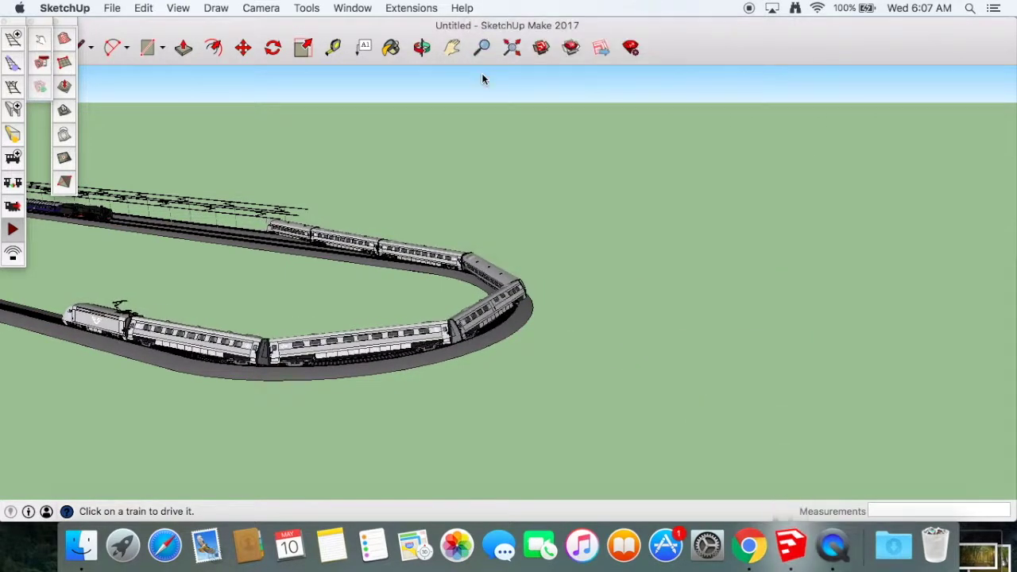
right_click(781, 544)
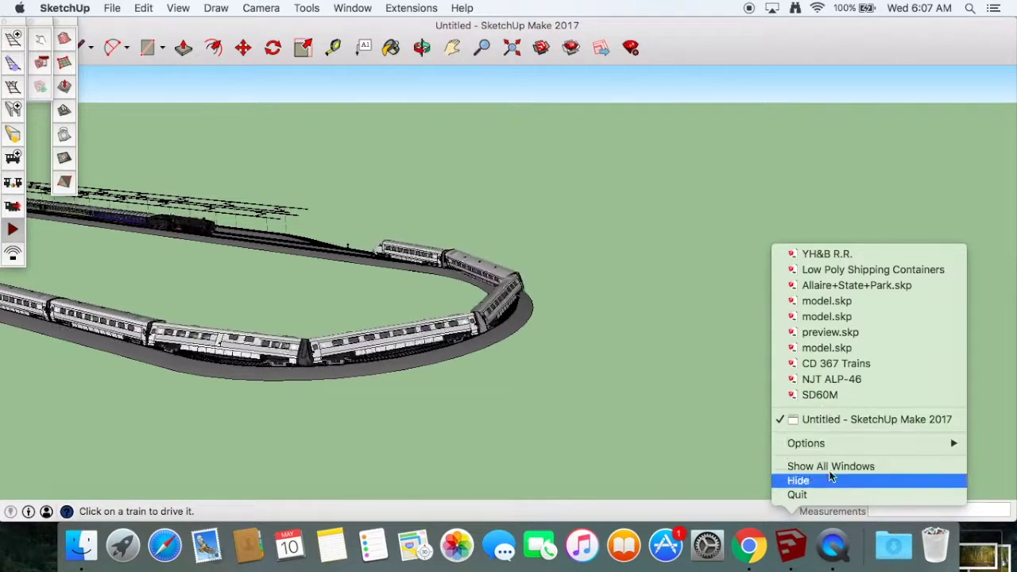
left_click(822, 419)
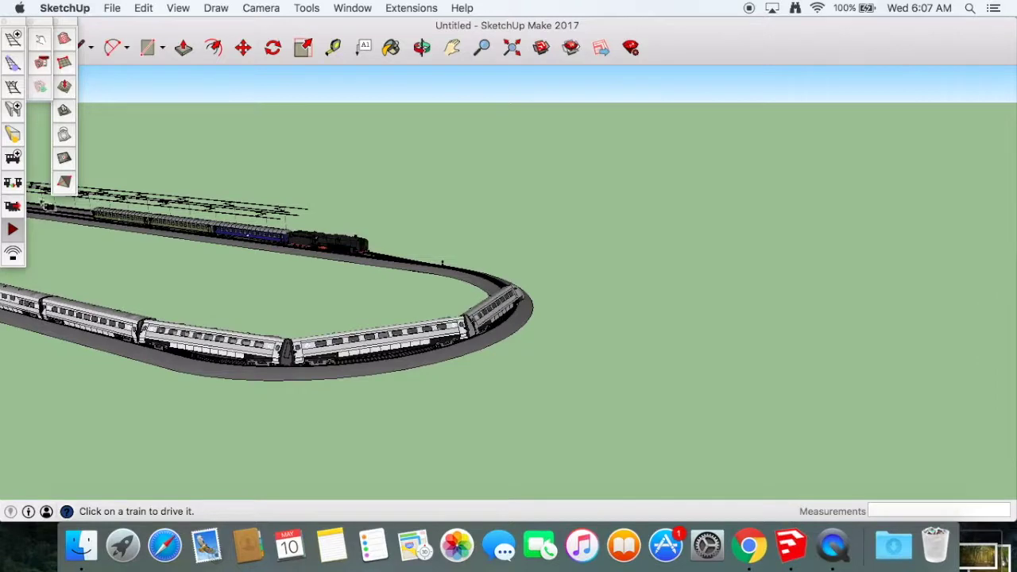
left_click(12, 213)
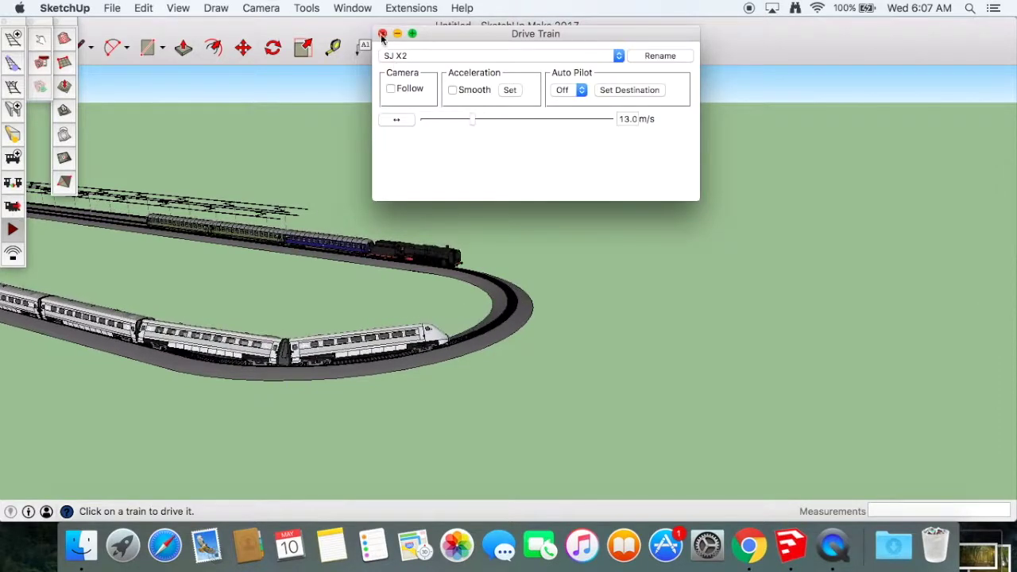
left_click(382, 34)
left_click_drag(428, 242, 200, 216)
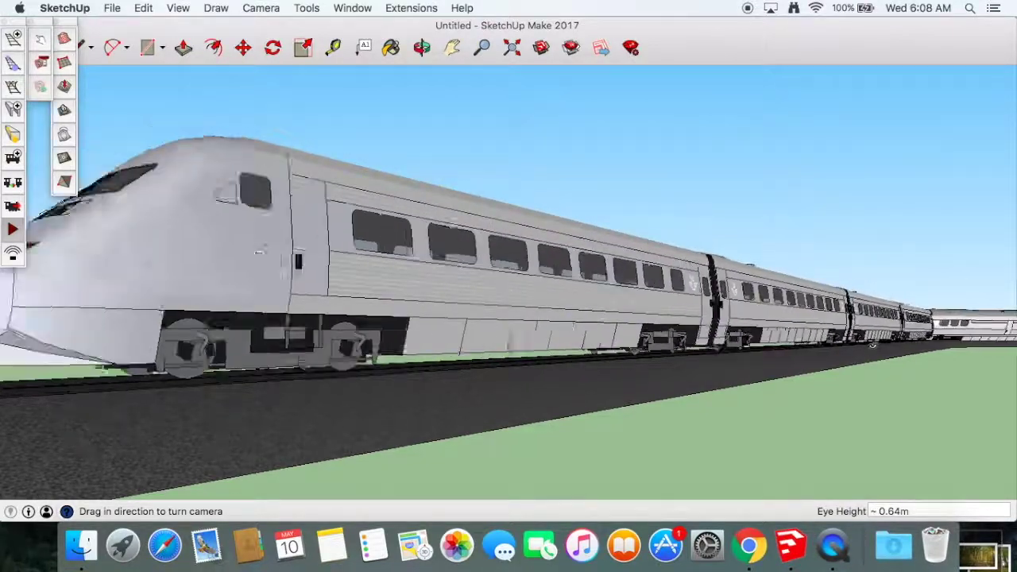
Step: Turn the trackside view past the green carriages to follow the approaching white-and-red ICE train
left_click_drag(872, 346, 766, 81)
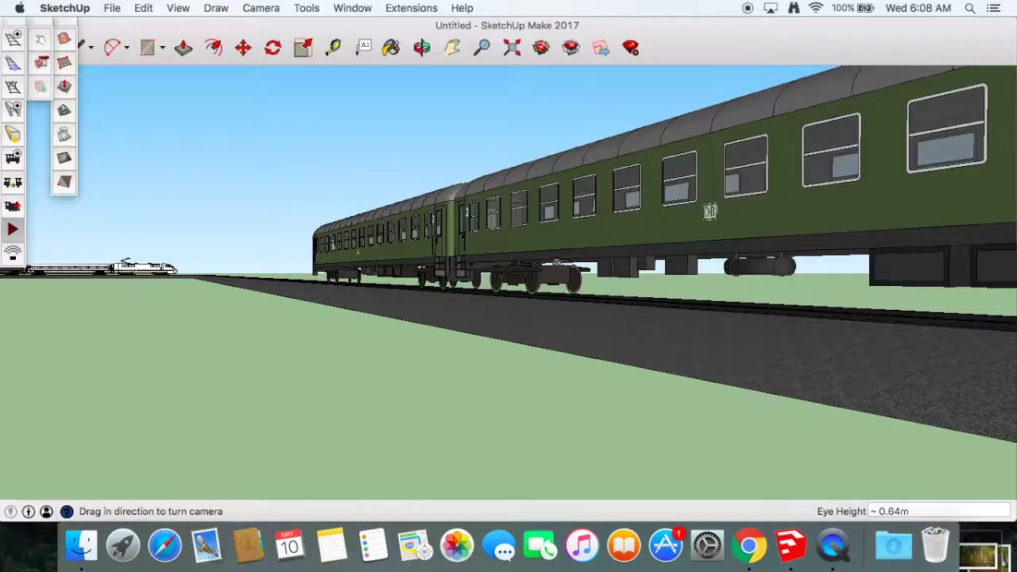
mouse_move(581, 263)
left_mouse_down()
mouse_move(626, 209)
mouse_move(765, 336)
left_mouse_up()
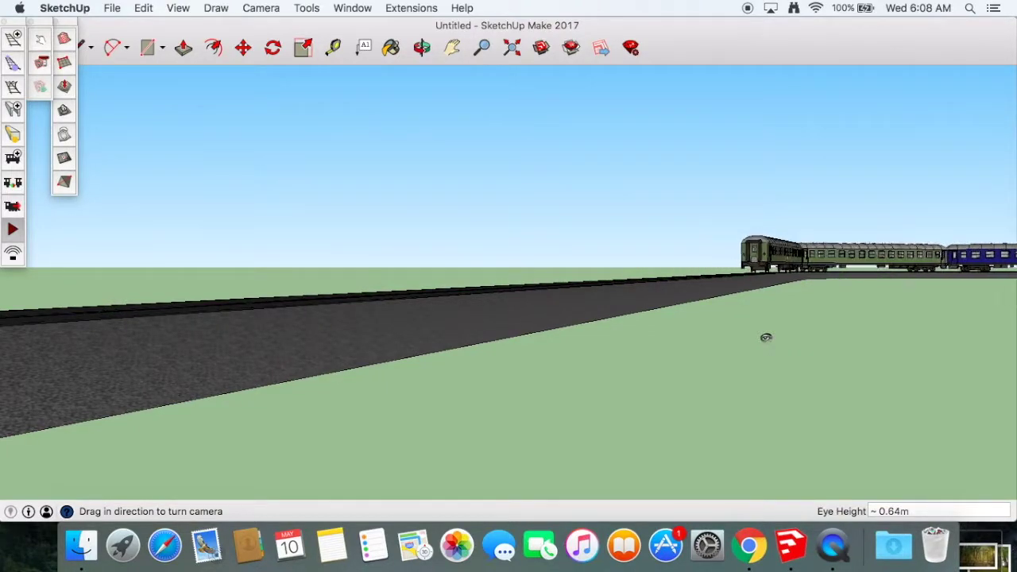
left_click_drag(571, 366, 331, 257)
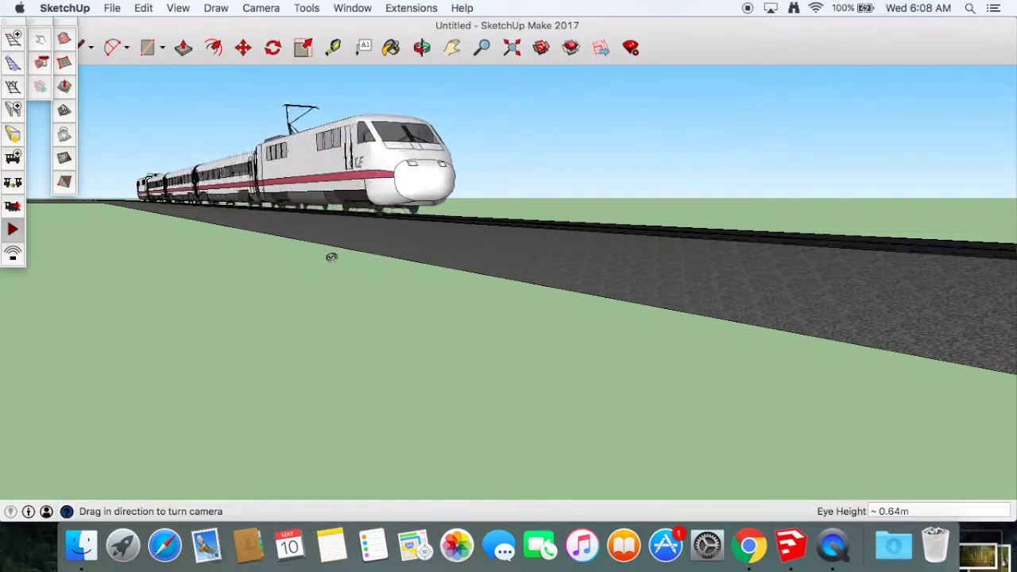
mouse_move(332, 257)
left_mouse_down()
mouse_move(403, 159)
mouse_move(429, 155)
mouse_move(591, 204)
mouse_move(768, 228)
left_mouse_up()
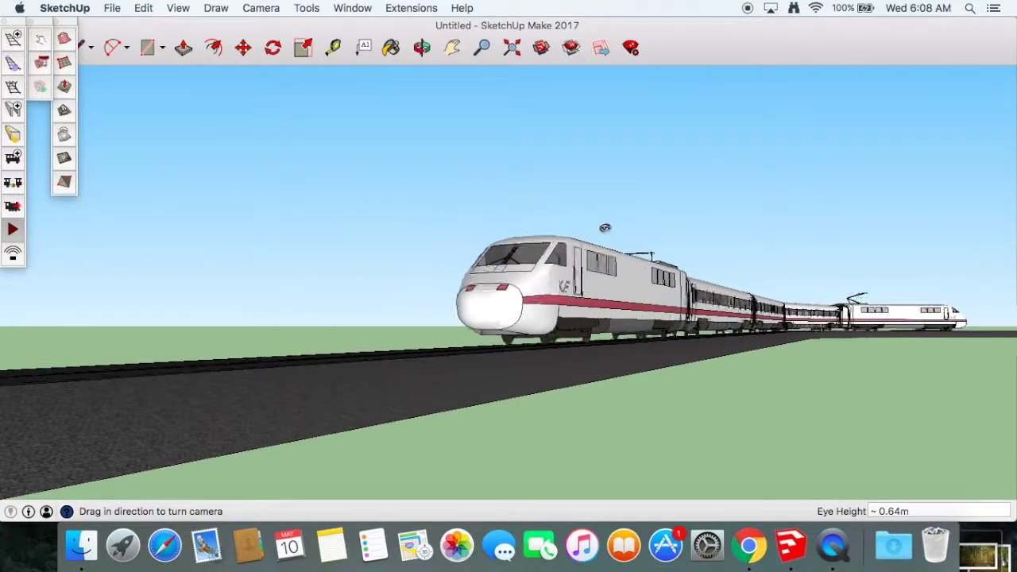
left_click_drag(605, 230, 632, 240)
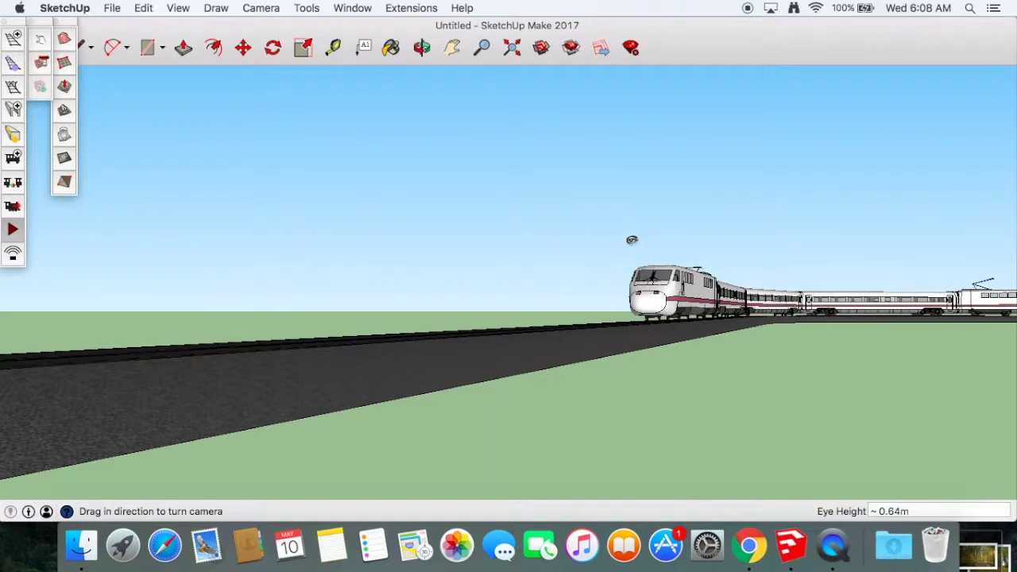